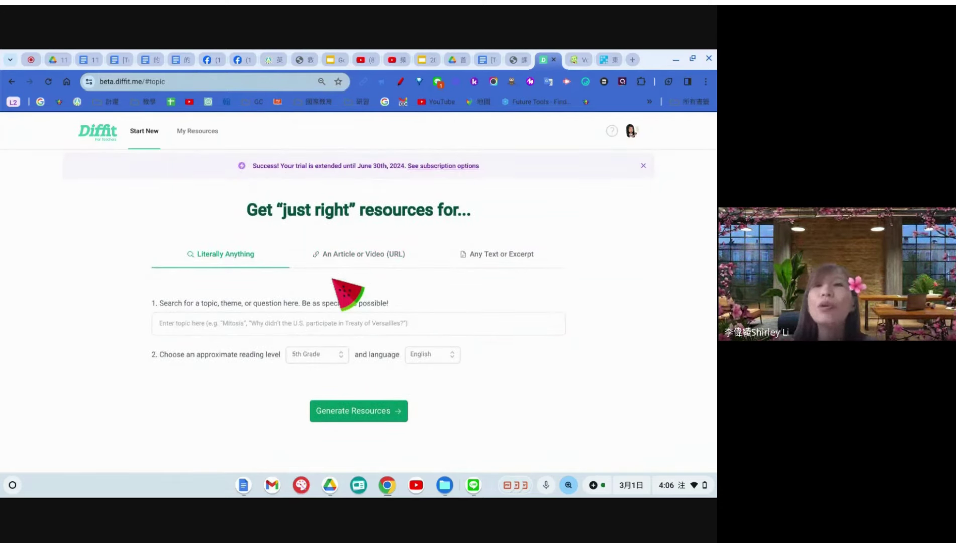
# View the topic search field and switch the resource source to an article or video URL
pyautogui.click(332, 282)
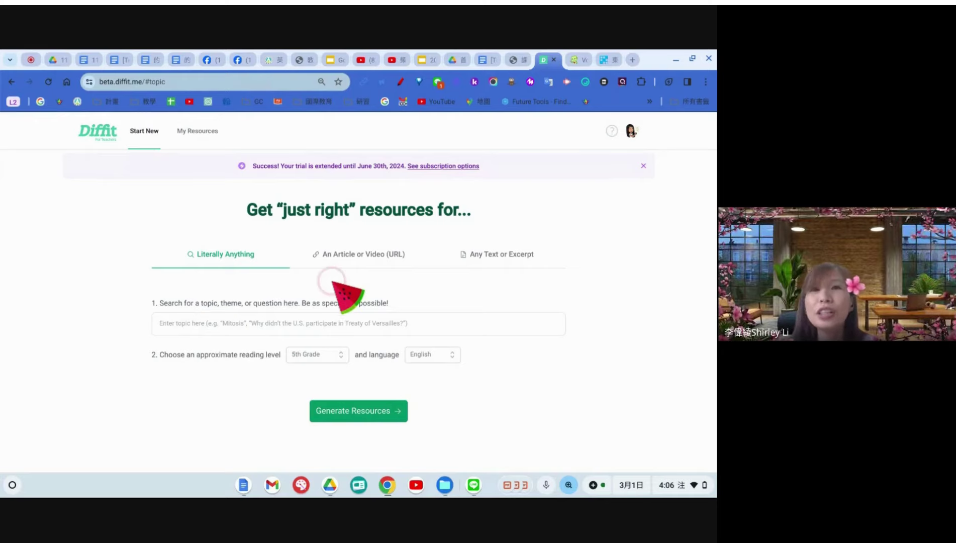
pyautogui.click(340, 327)
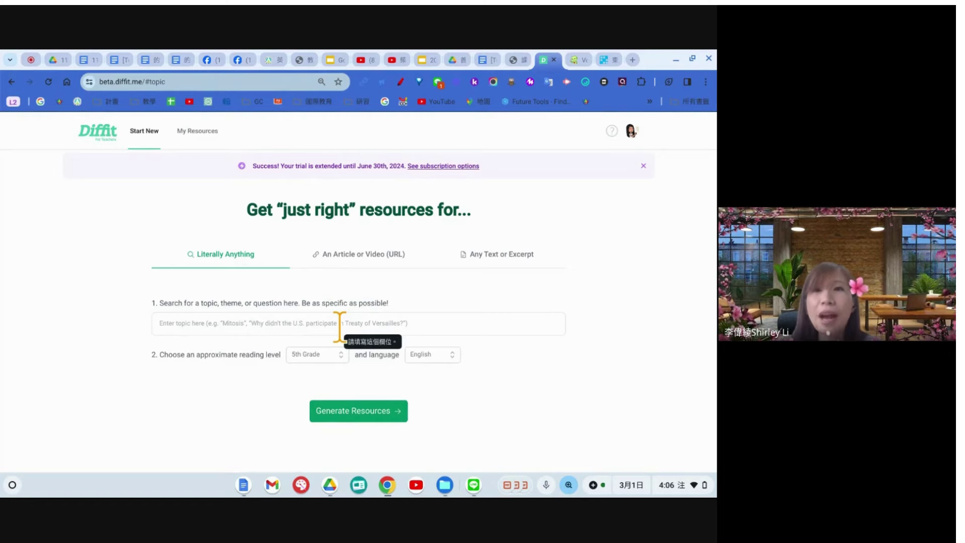
pyautogui.click(350, 252)
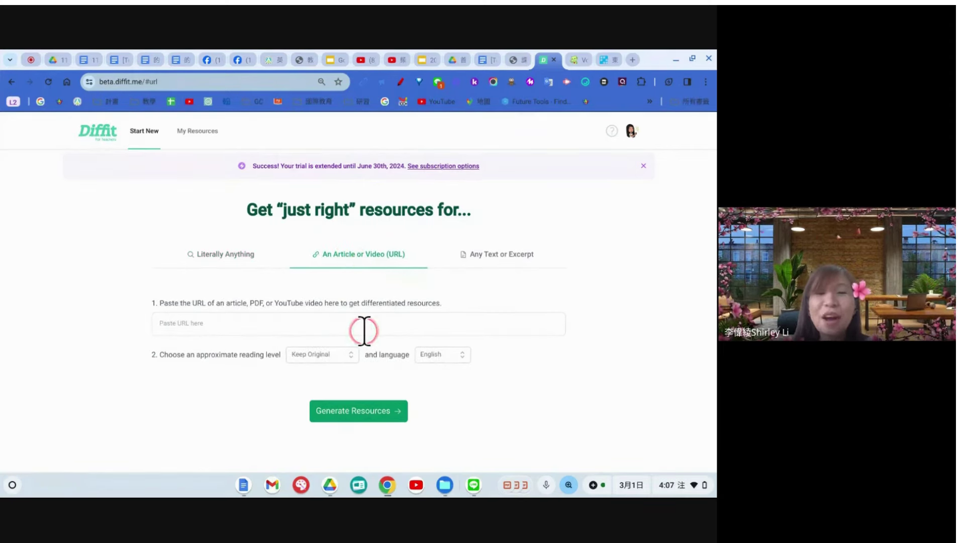
# Open the saved resource "movie rating system including PG and G" from My Resources and view it
pyautogui.click(193, 132)
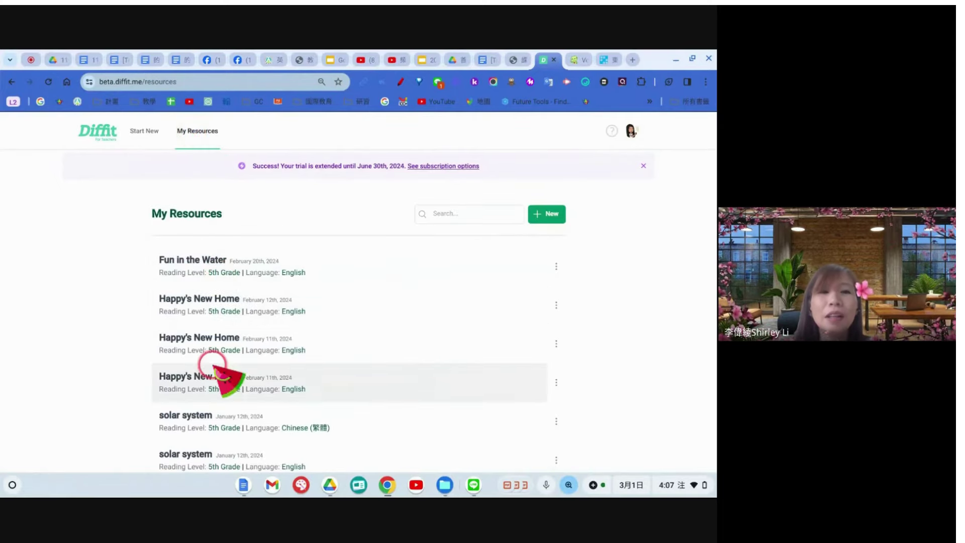
pyautogui.scroll(-2, 234, 405)
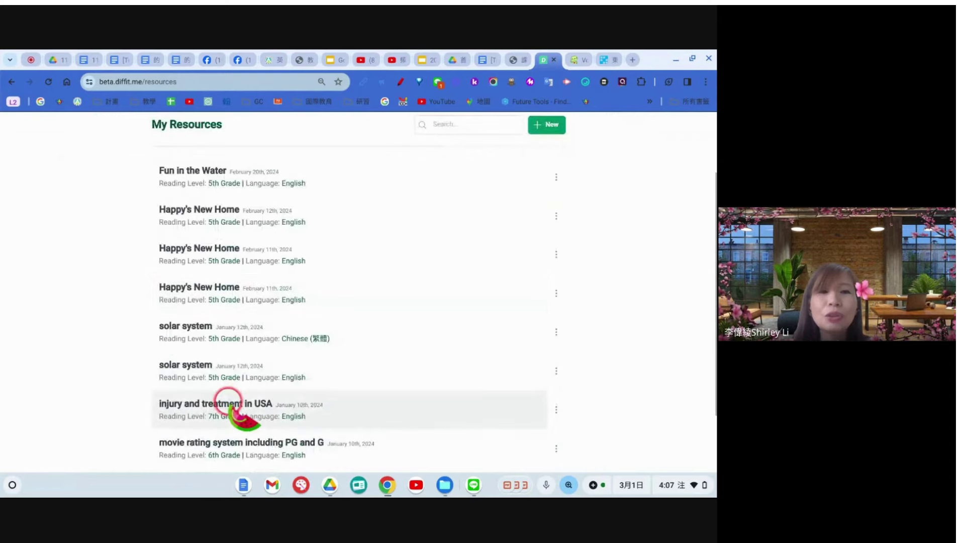
pyautogui.scroll(-1, 236, 402)
pyautogui.click(238, 390)
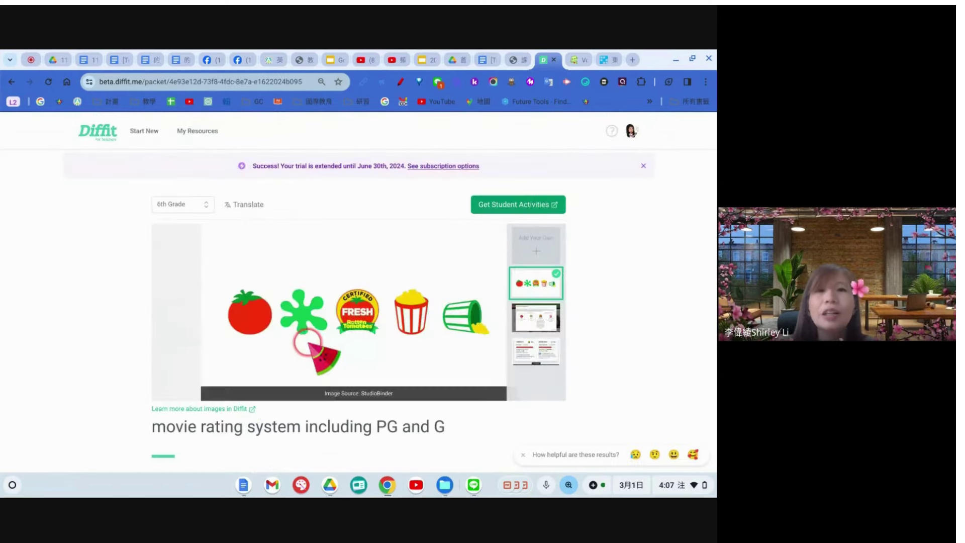
pyautogui.click(153, 132)
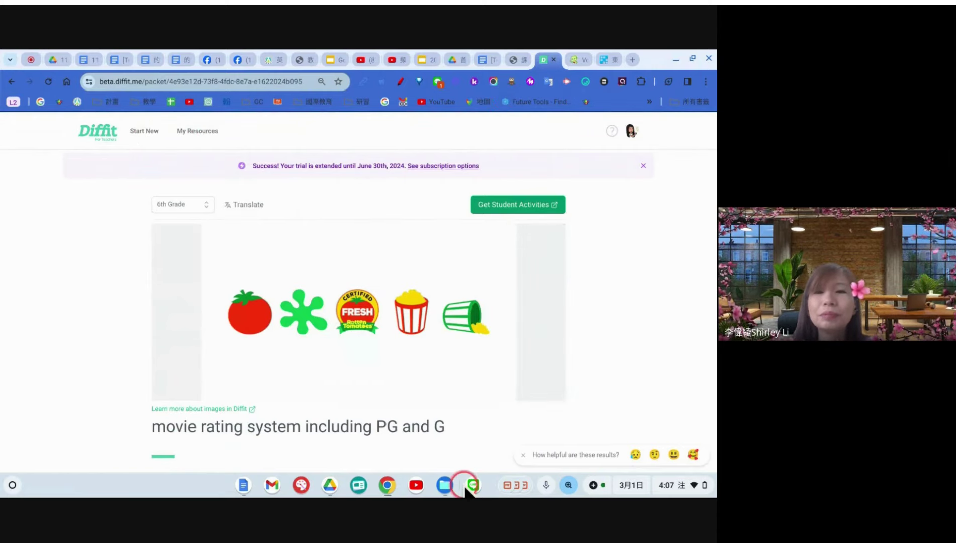
pyautogui.moveTo(473, 270)
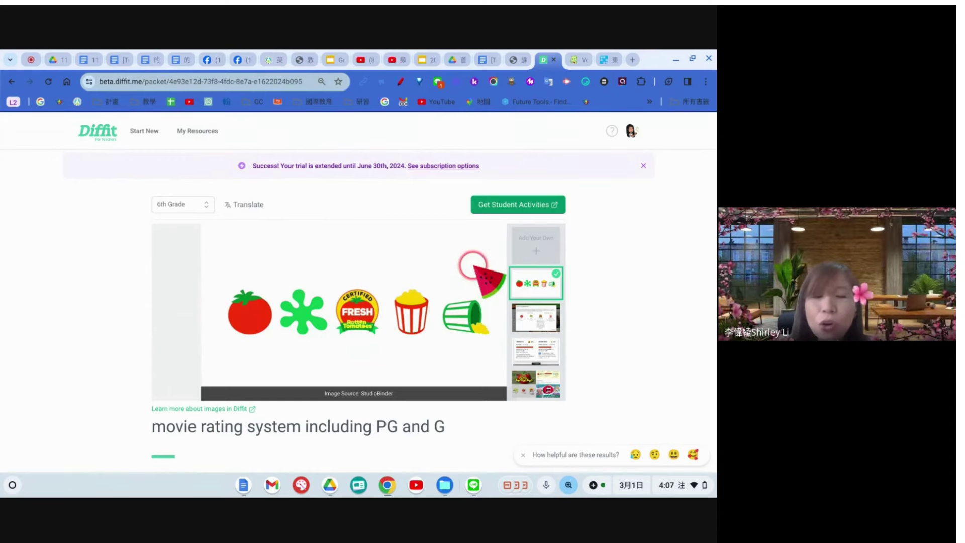
pyautogui.scroll(-1, 468, 268)
pyautogui.scroll(-1, 467, 268)
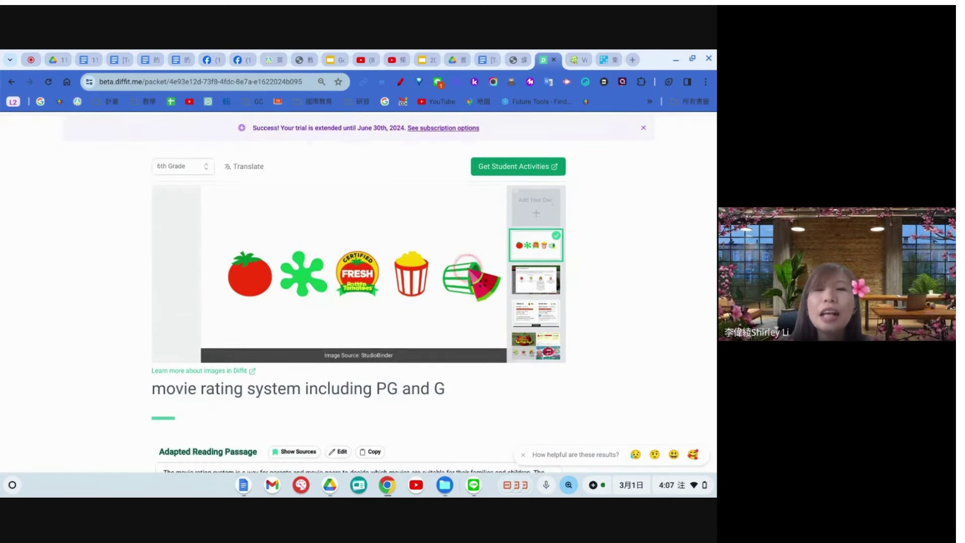
# Switch to the Files app, collapse the DUAL DRIVE tree, maximize the window and open the 我的檔案 folder
pyautogui.click(443, 487)
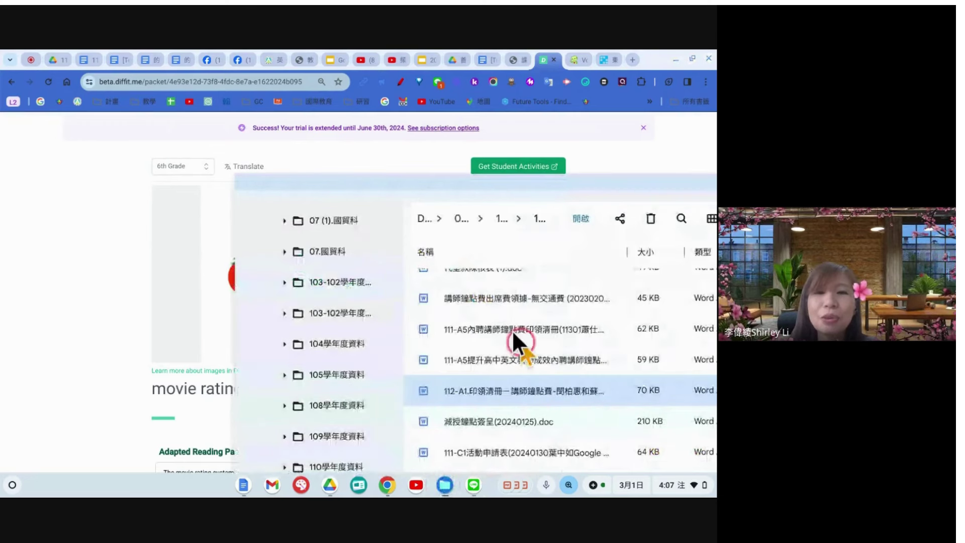
pyautogui.click(284, 304)
pyautogui.scroll(3, 284, 304)
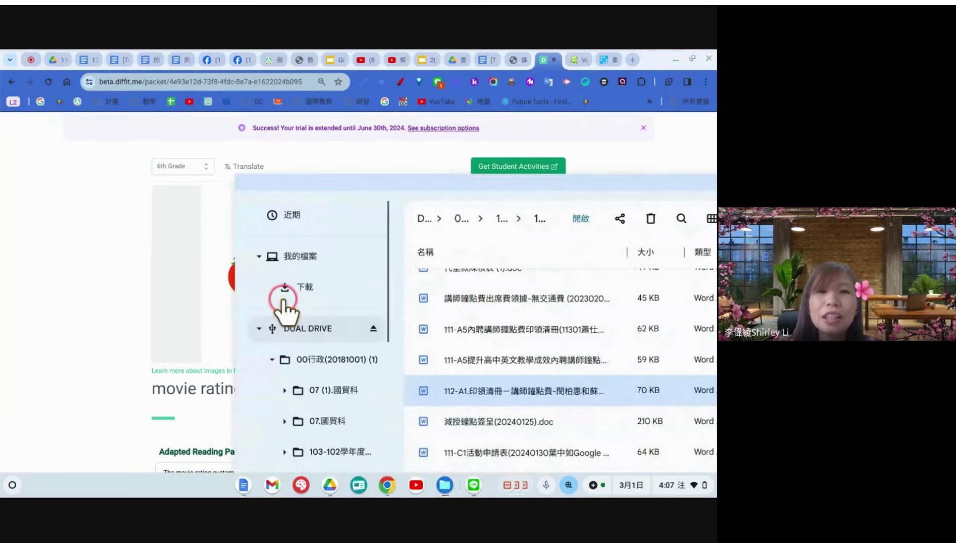
pyautogui.click(260, 329)
pyautogui.click(450, 229)
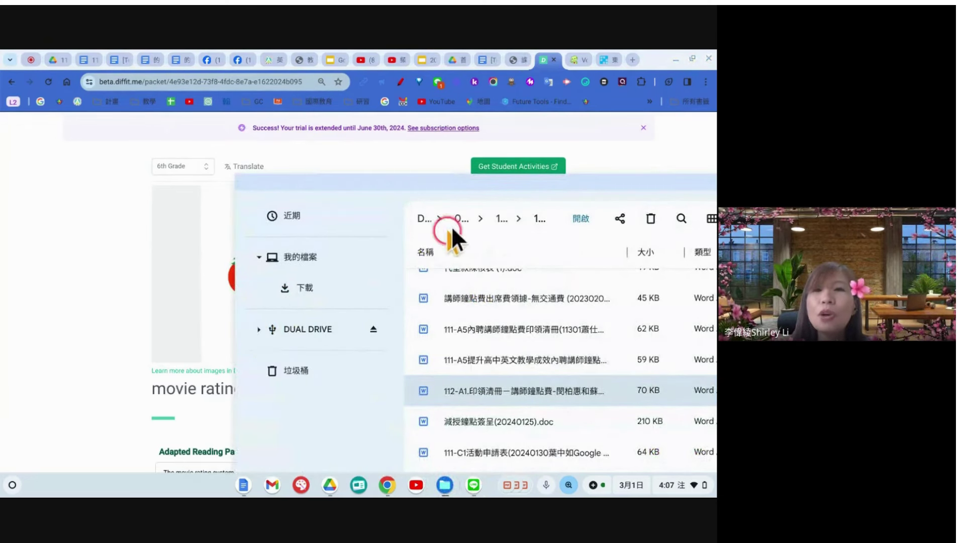
pyautogui.doubleClick(503, 174)
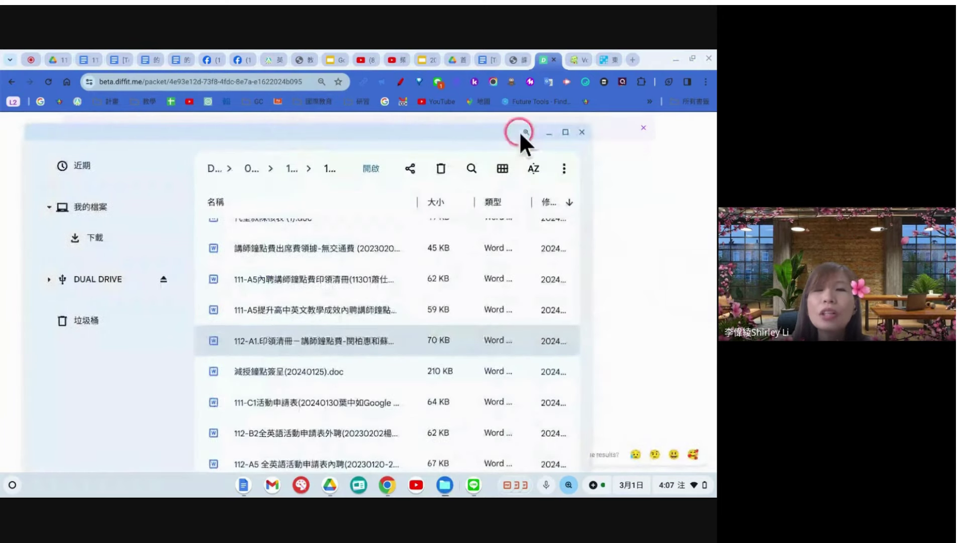
pyautogui.click(559, 133)
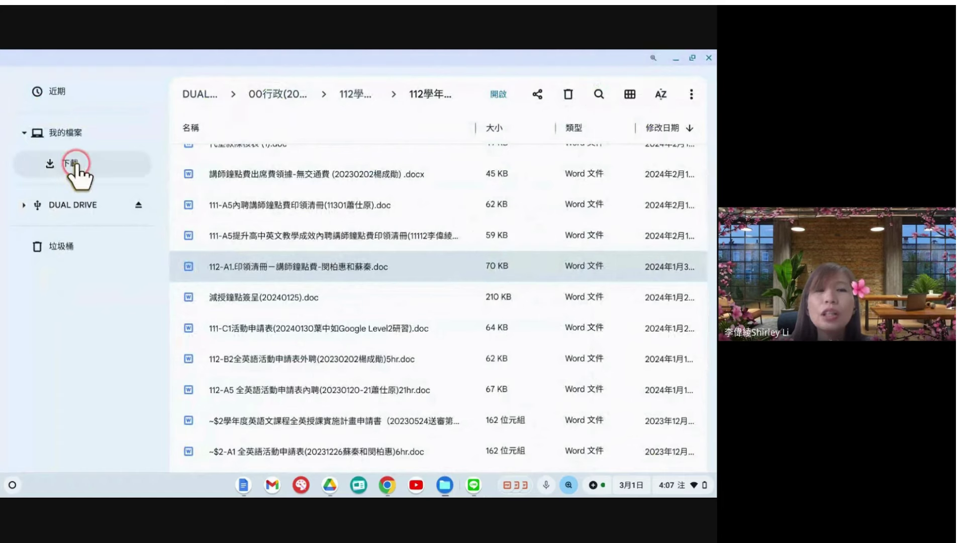
pyautogui.click(76, 134)
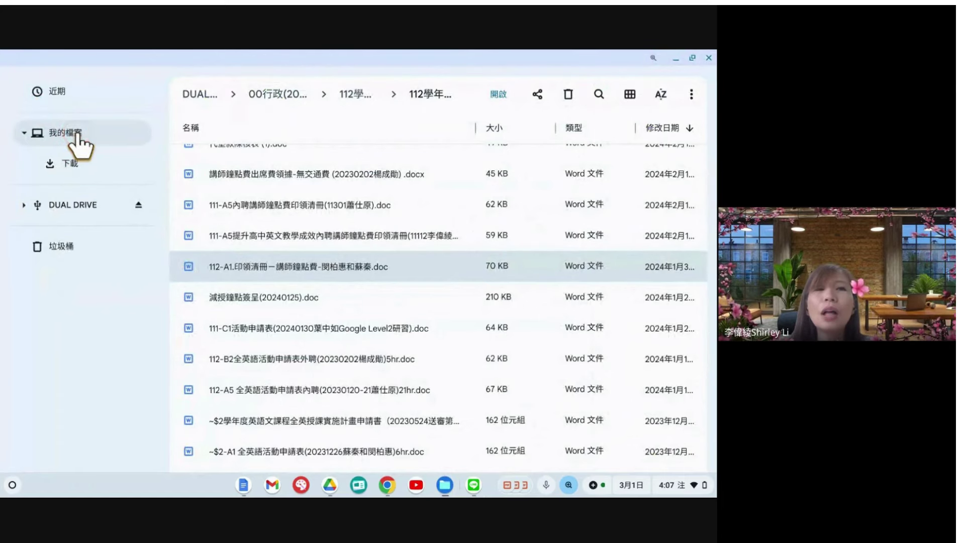
pyautogui.click(77, 133)
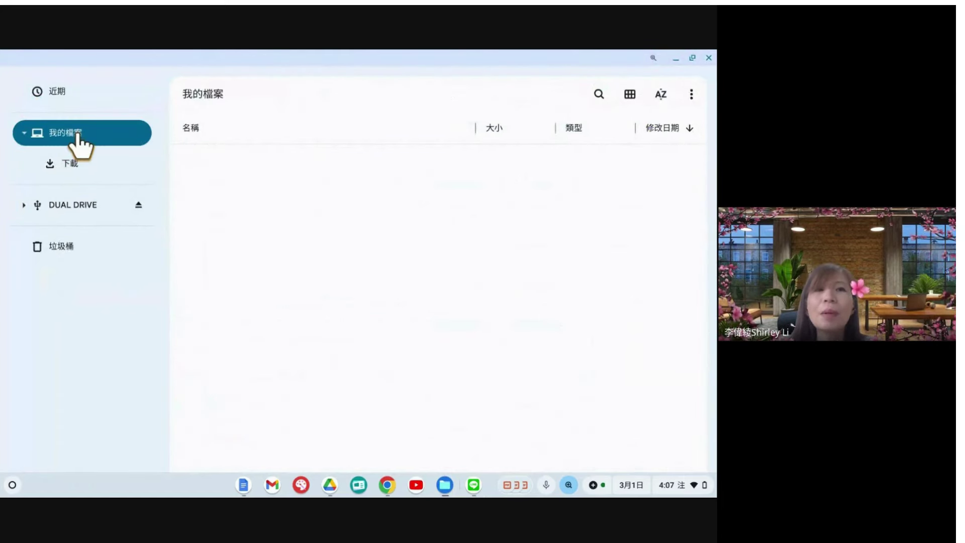
# Look through the 我的檔案 file list for the 東大 English teaching material
pyautogui.click(84, 205)
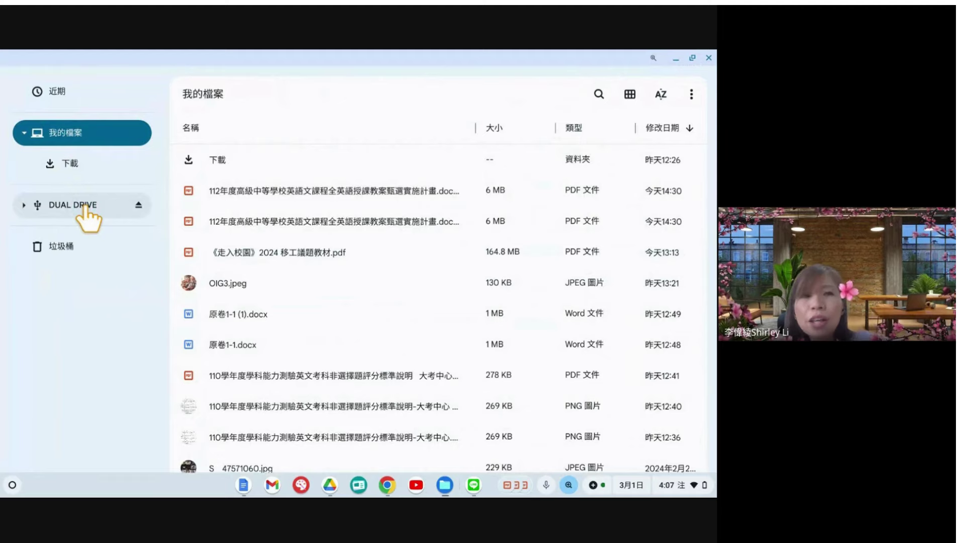
pyautogui.click(351, 287)
pyautogui.scroll(-10, 352, 291)
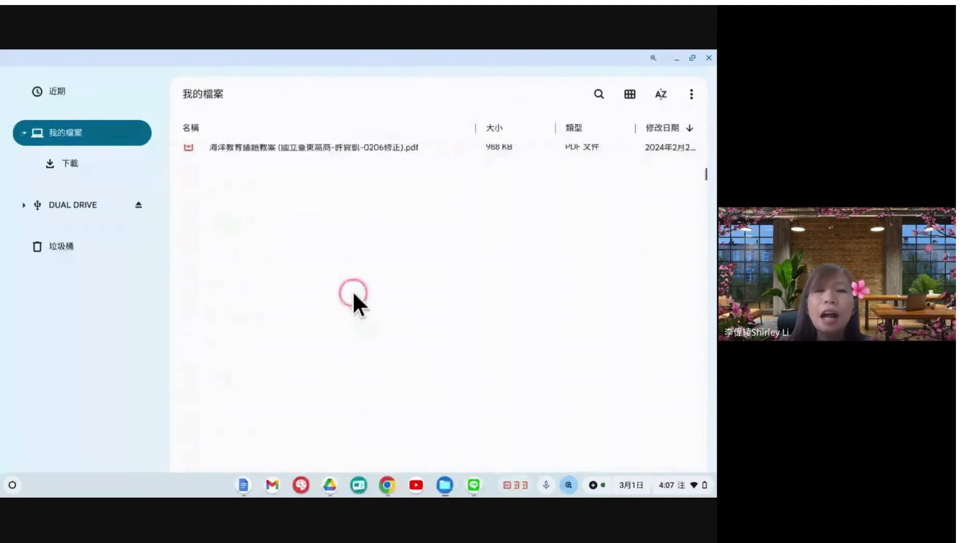
pyautogui.scroll(-15, 353, 297)
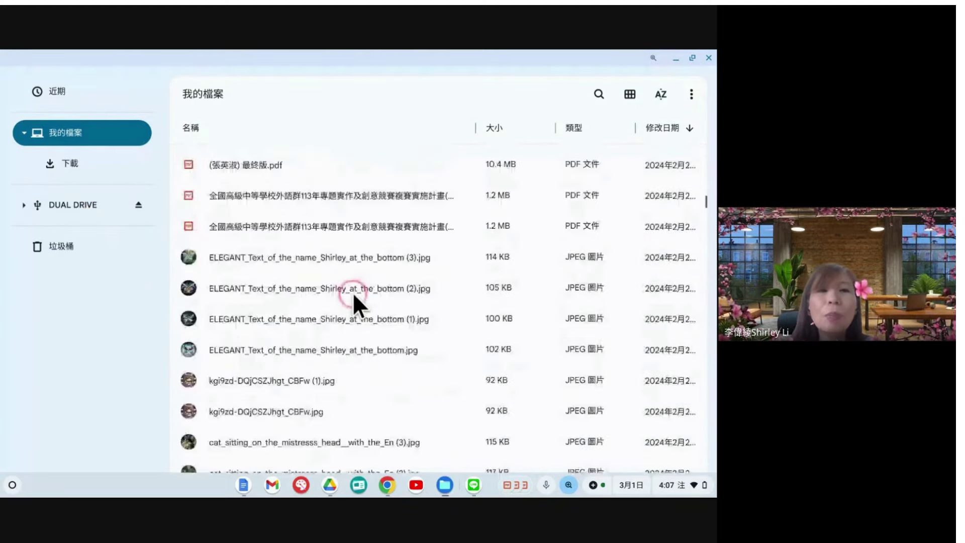
pyautogui.scroll(-15, 354, 296)
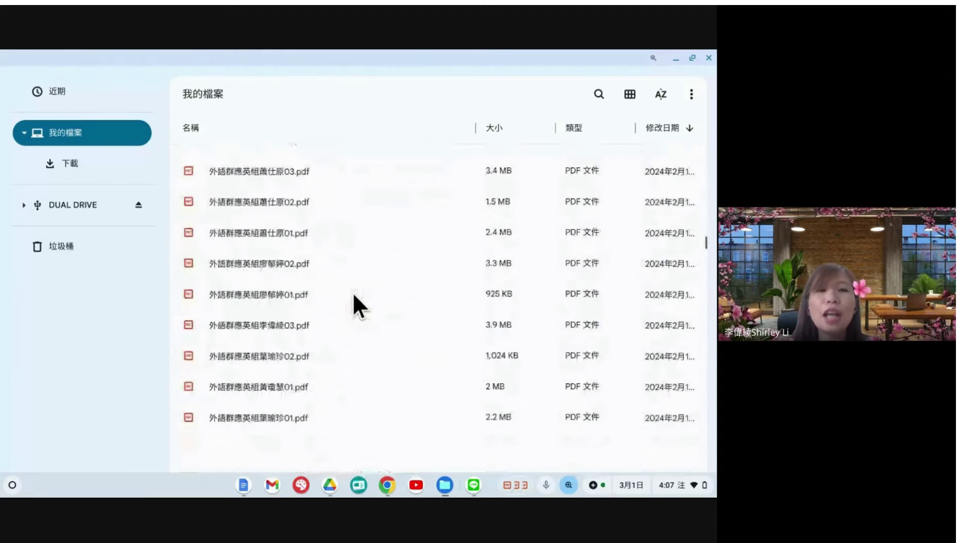
pyautogui.scroll(-10, 354, 296)
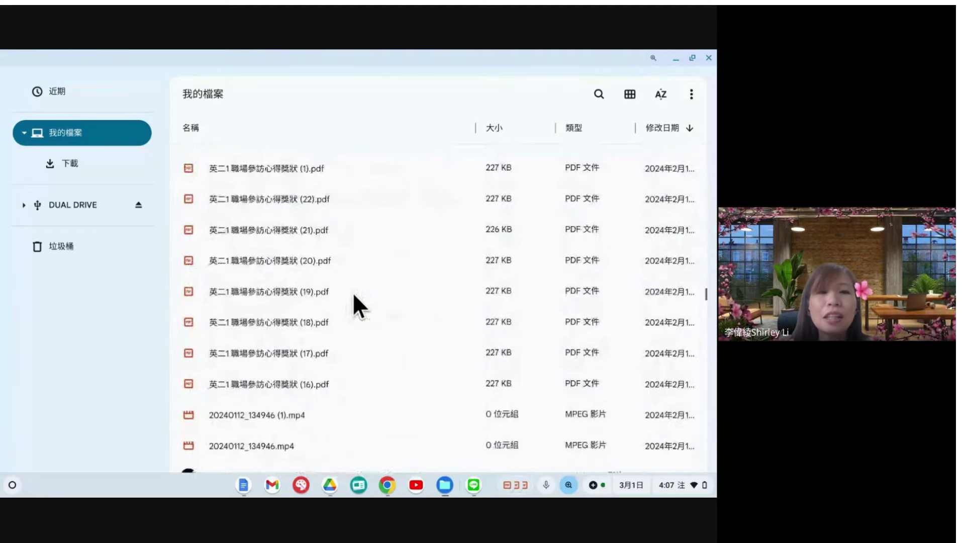
pyautogui.scroll(-10, 352, 291)
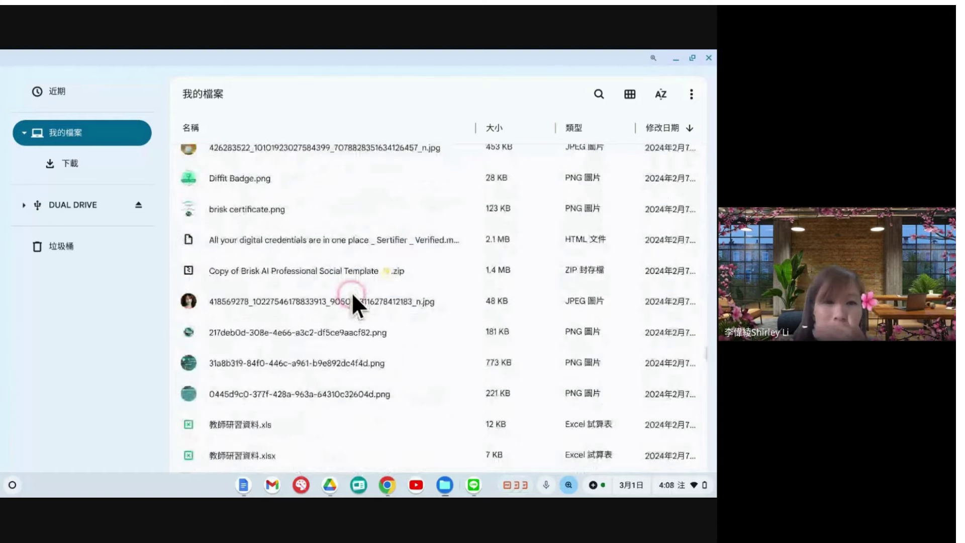
pyautogui.scroll(-10, 351, 291)
pyautogui.scroll(-2, 352, 291)
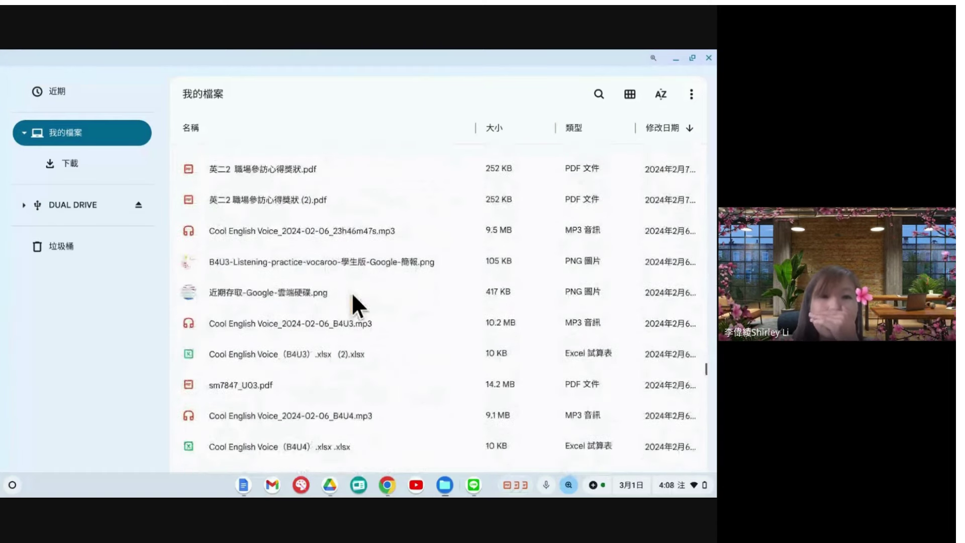
pyautogui.scroll(-10, 352, 291)
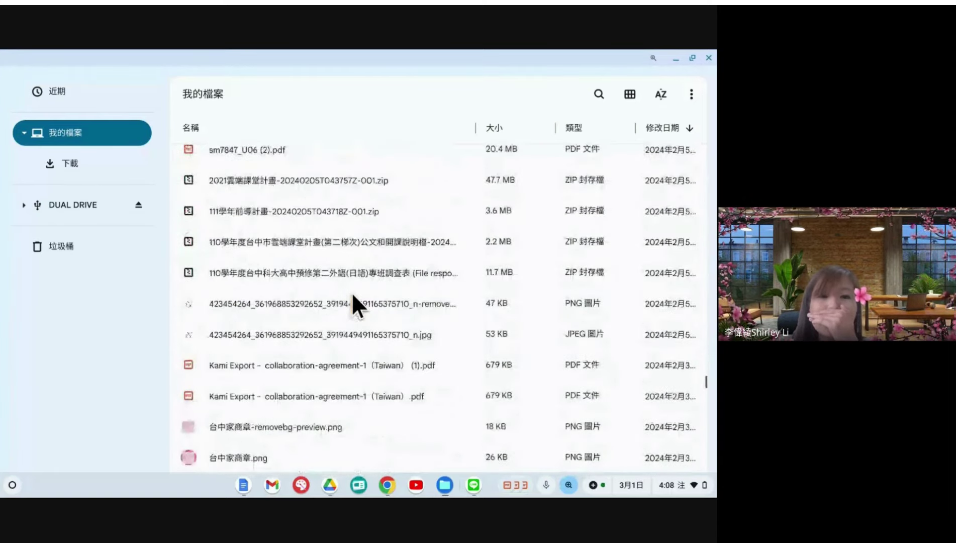
pyautogui.scroll(-3, 351, 291)
pyautogui.scroll(-8, 352, 291)
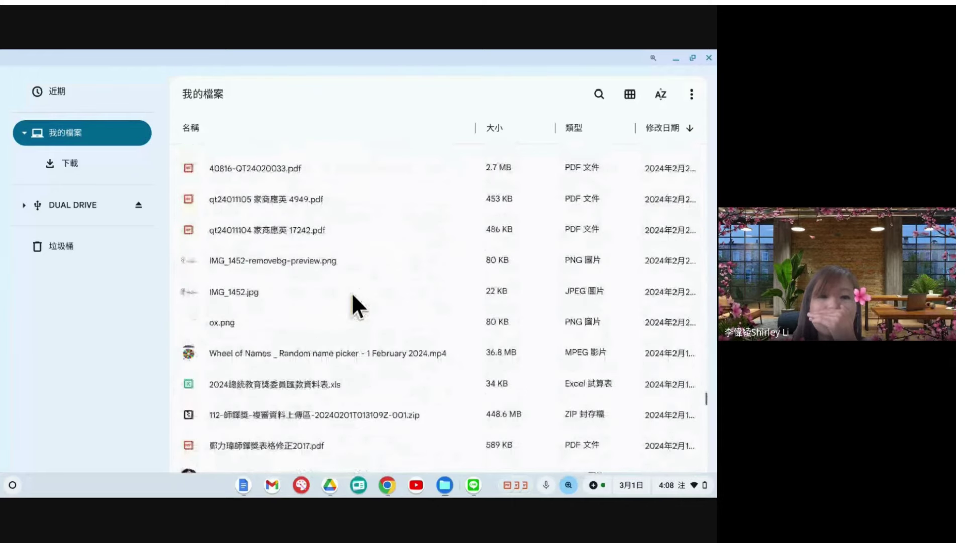
pyautogui.scroll(-5, 352, 296)
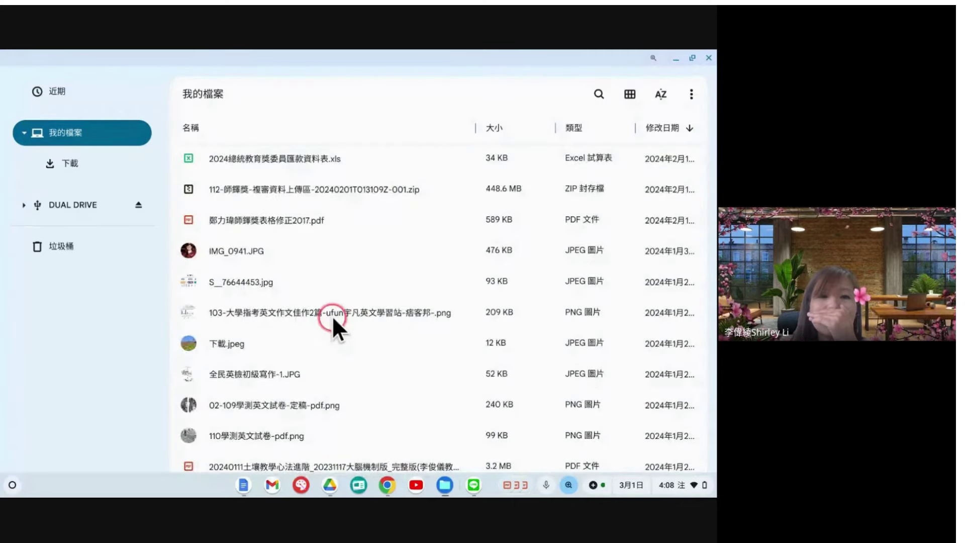
pyautogui.scroll(-1, 331, 315)
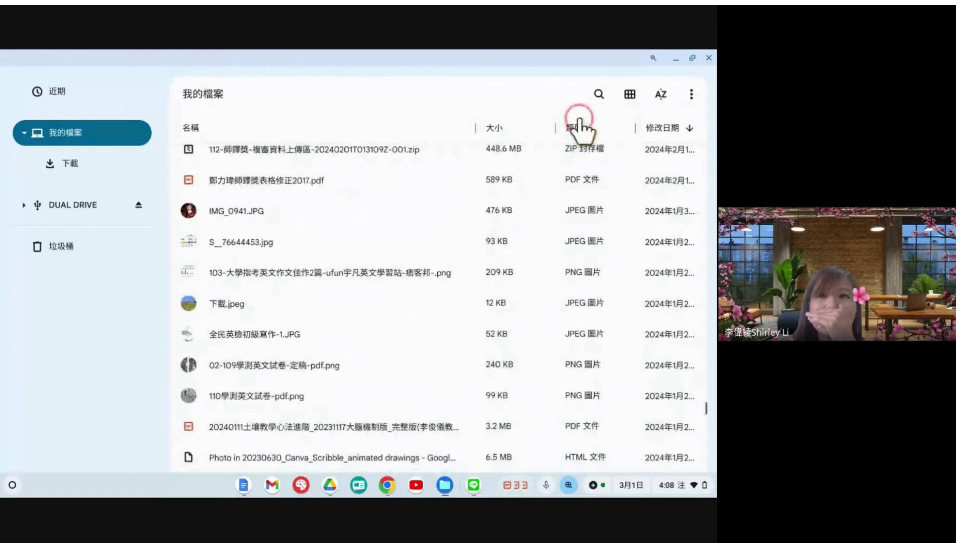
# Search the files for 東大 and open the first B4 U6 digital teaching material video in the results
pyautogui.click(599, 94)
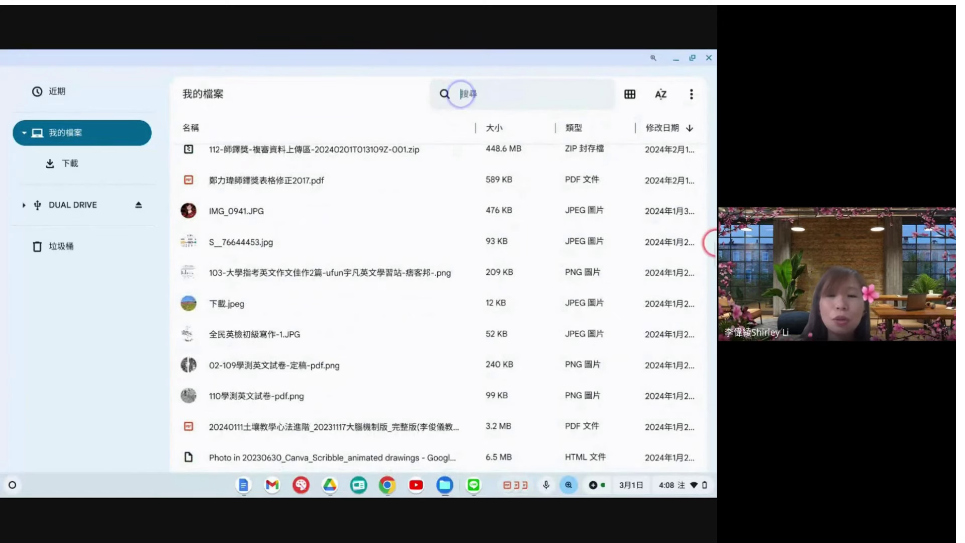
pyautogui.write('ㄌㄨㄥㄉㄚˋ')
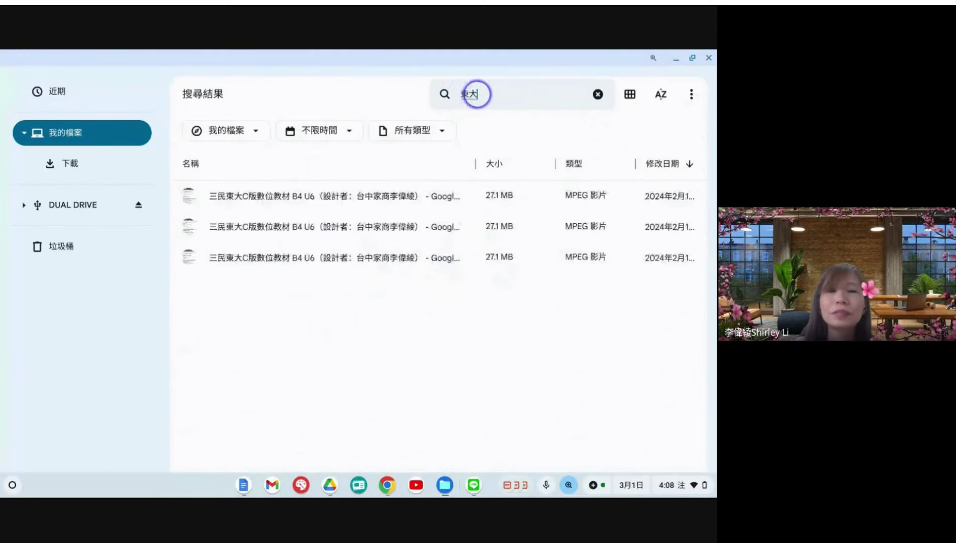
pyautogui.doubleClick(339, 207)
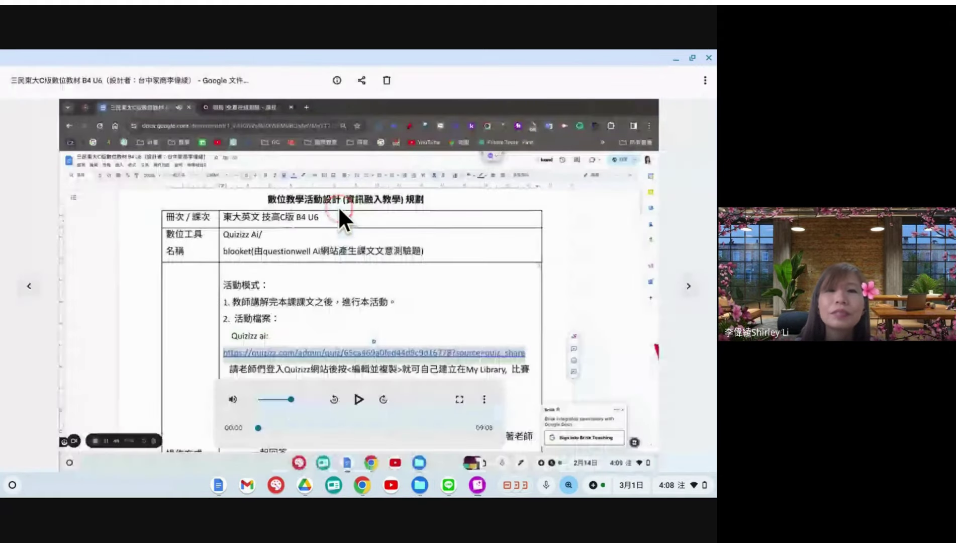
# Switch back to Diffit in the browser, return to its start page and start a new resource from Any Text or Excerpt
pyautogui.click(674, 57)
pyautogui.click(680, 57)
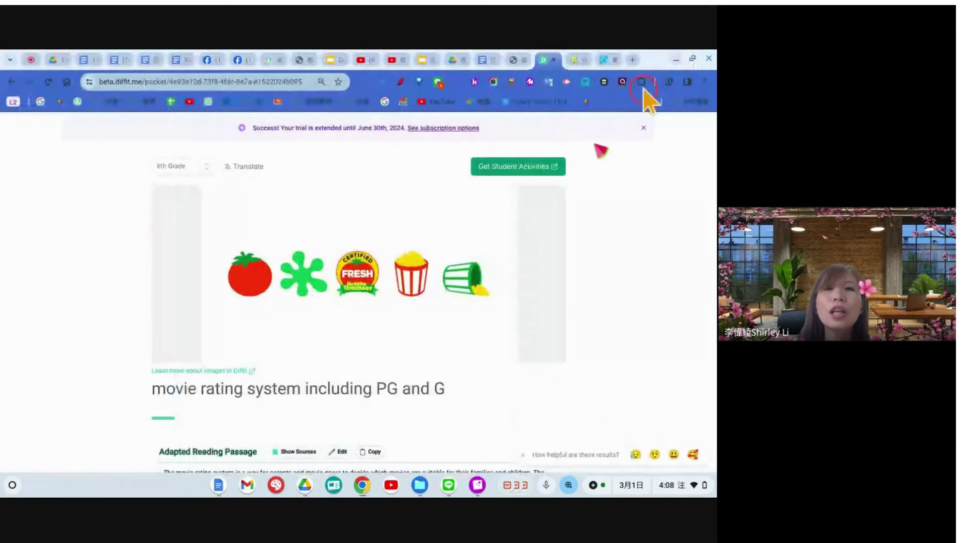
pyautogui.scroll(1, 302, 169)
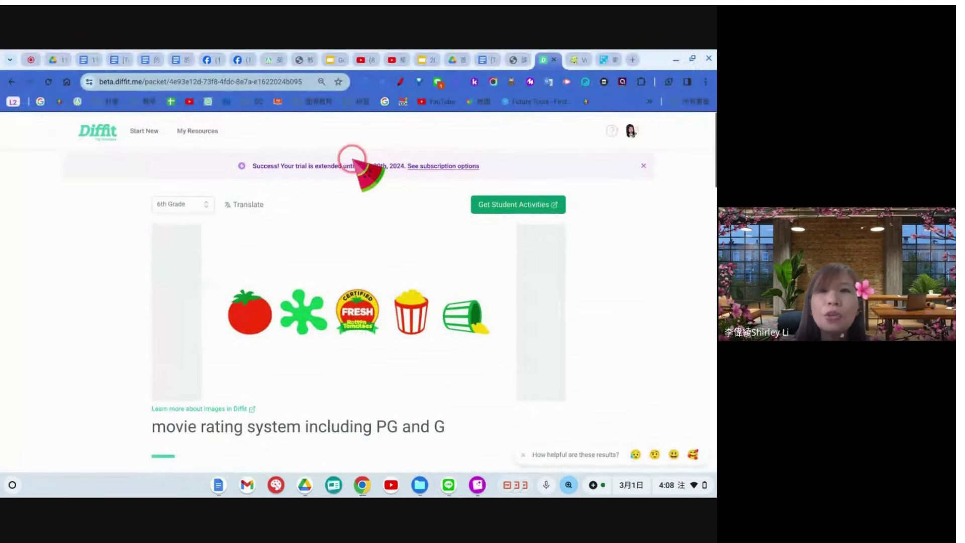
pyautogui.click(97, 132)
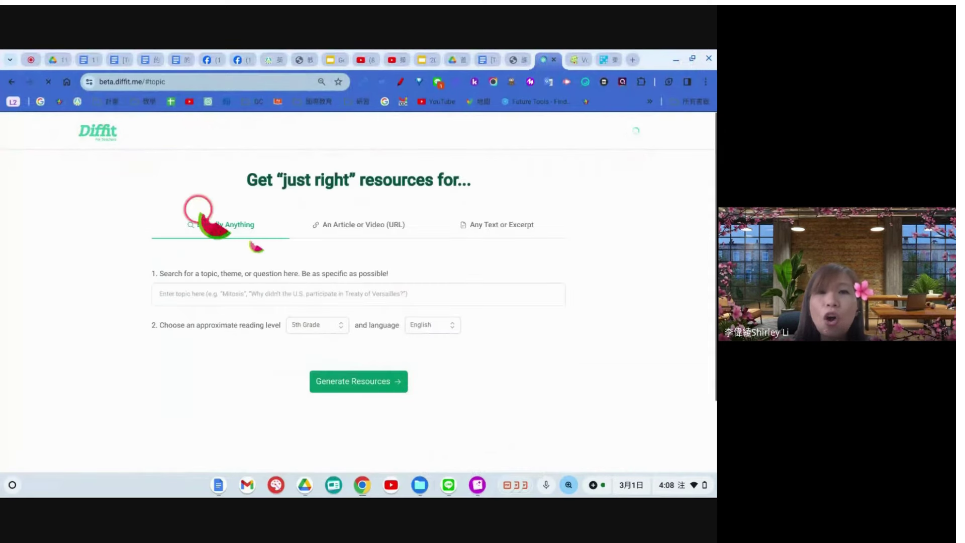
pyautogui.click(373, 224)
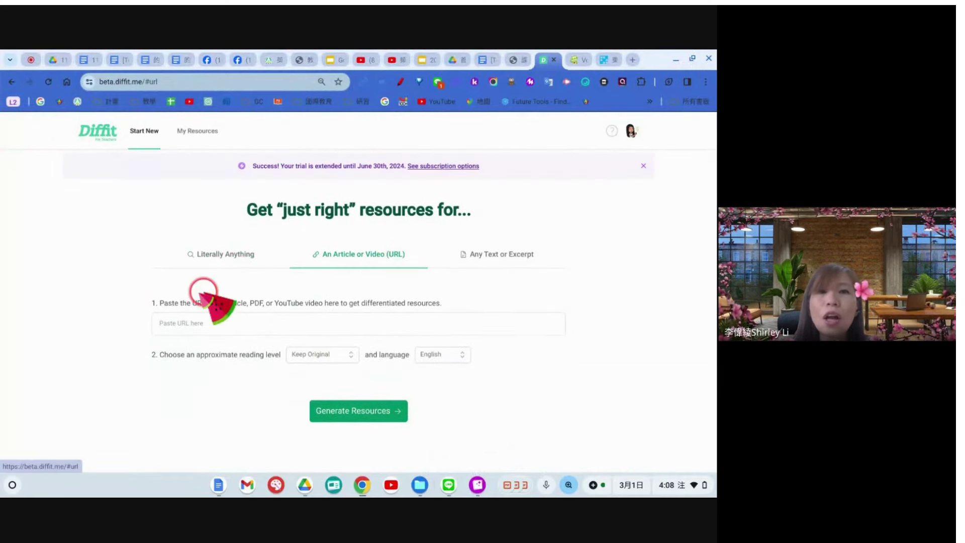
pyautogui.click(507, 252)
pyautogui.click(173, 327)
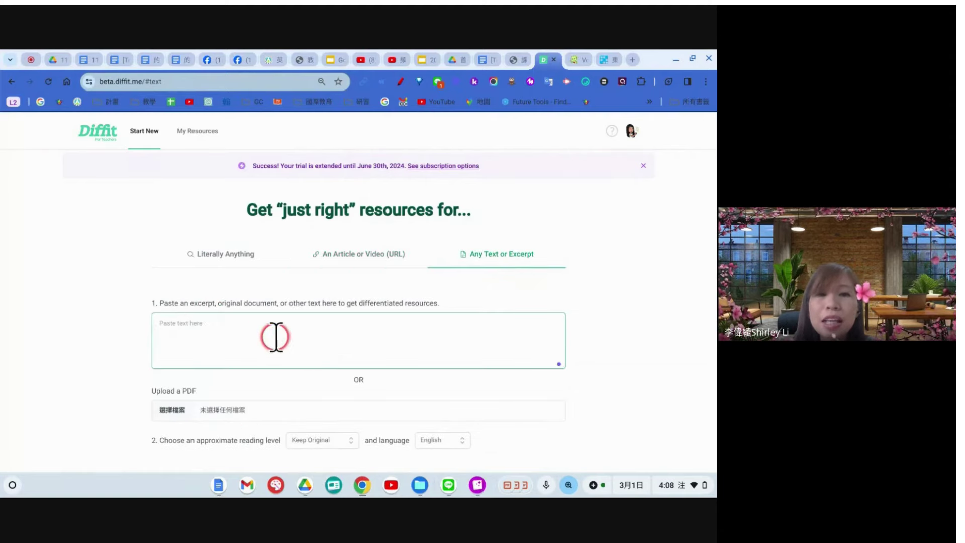
# Set the new resource's reading level to 5th Grade and view the available languages, keeping English
pyautogui.scroll(-1, 277, 336)
pyautogui.click(325, 416)
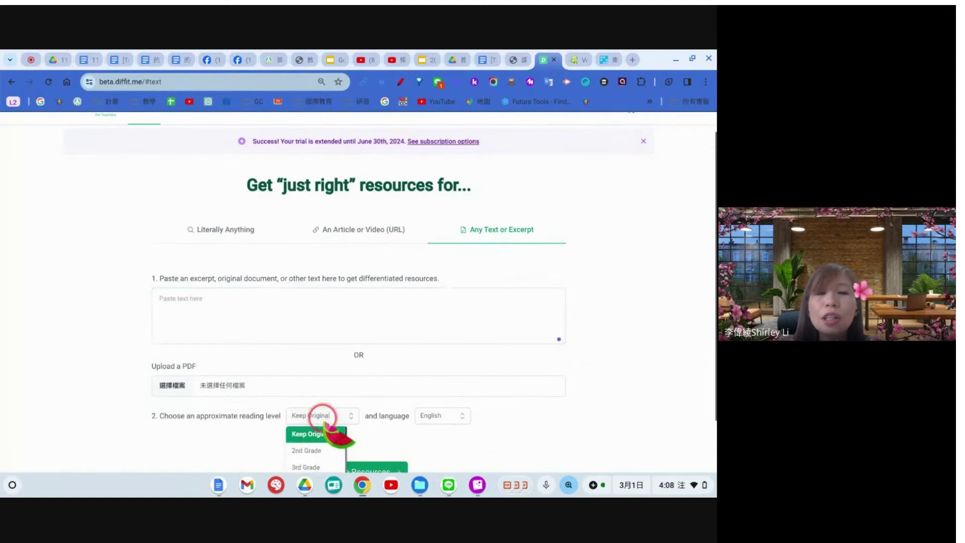
pyautogui.scroll(-1, 324, 431)
pyautogui.scroll(-1, 314, 451)
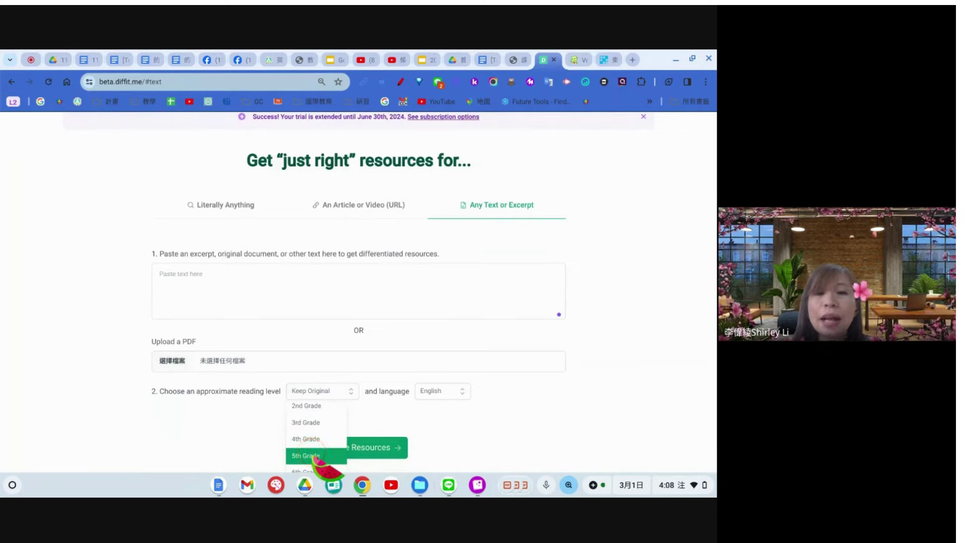
pyautogui.click(316, 455)
pyautogui.click(422, 395)
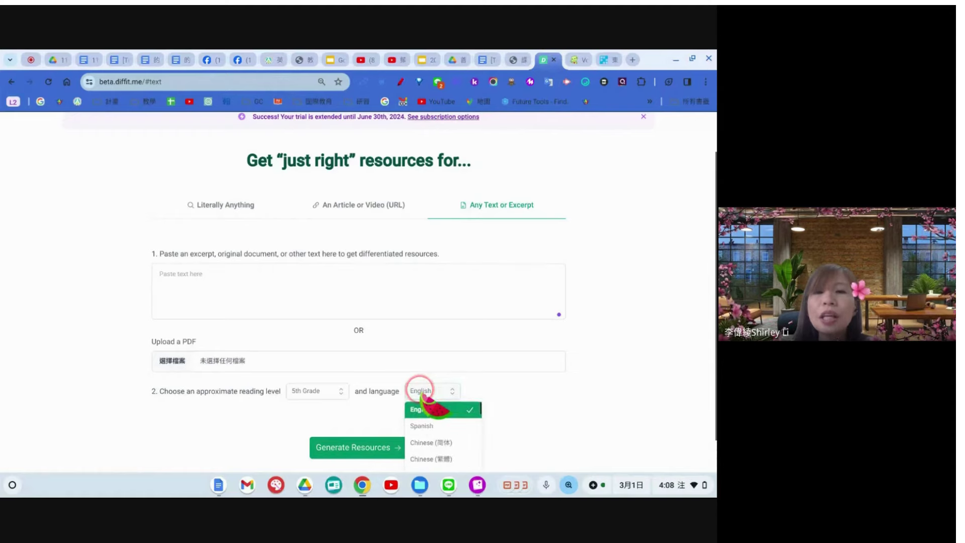
pyautogui.scroll(-1, 425, 398)
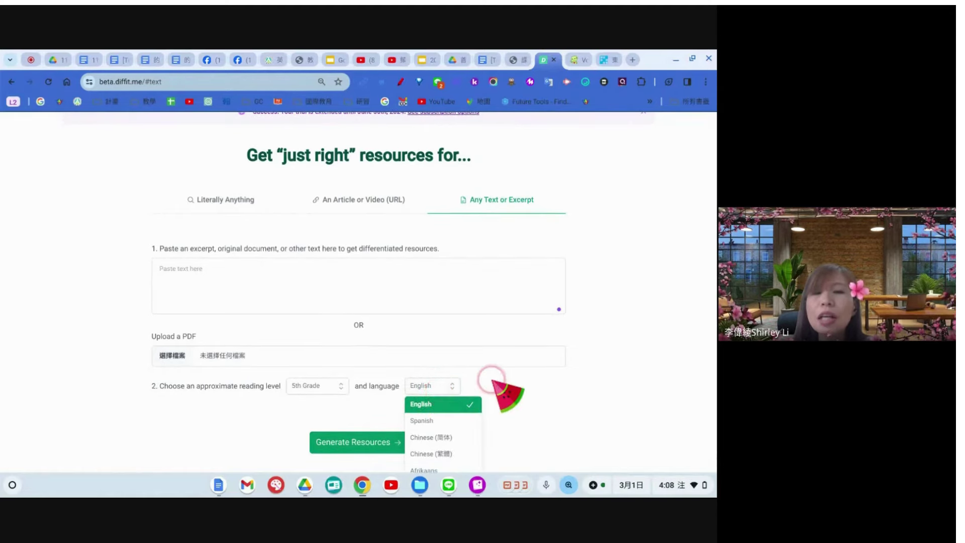
pyautogui.scroll(-1, 491, 380)
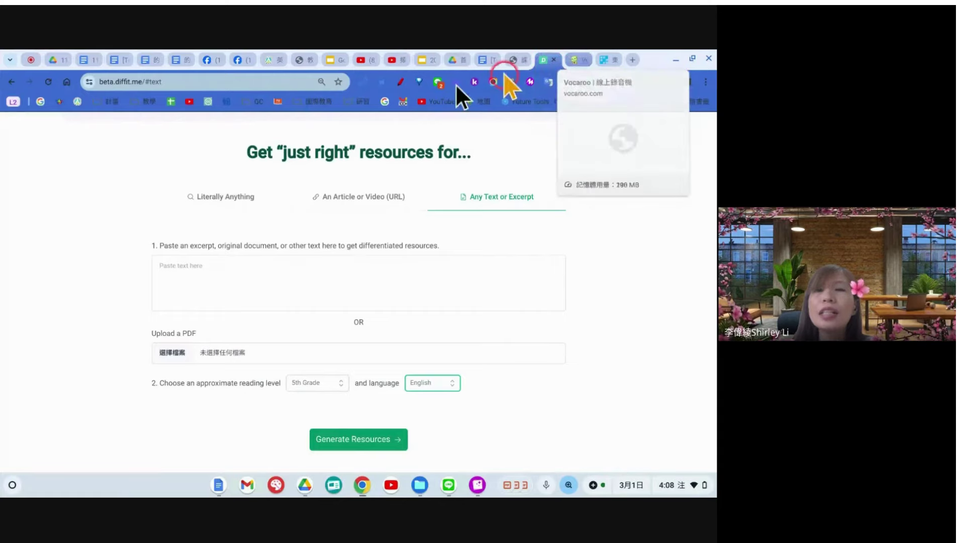
# Open the saved resource "movie rating system including PG and G" from My Resources
pyautogui.scroll(2, 239, 221)
pyautogui.click(198, 131)
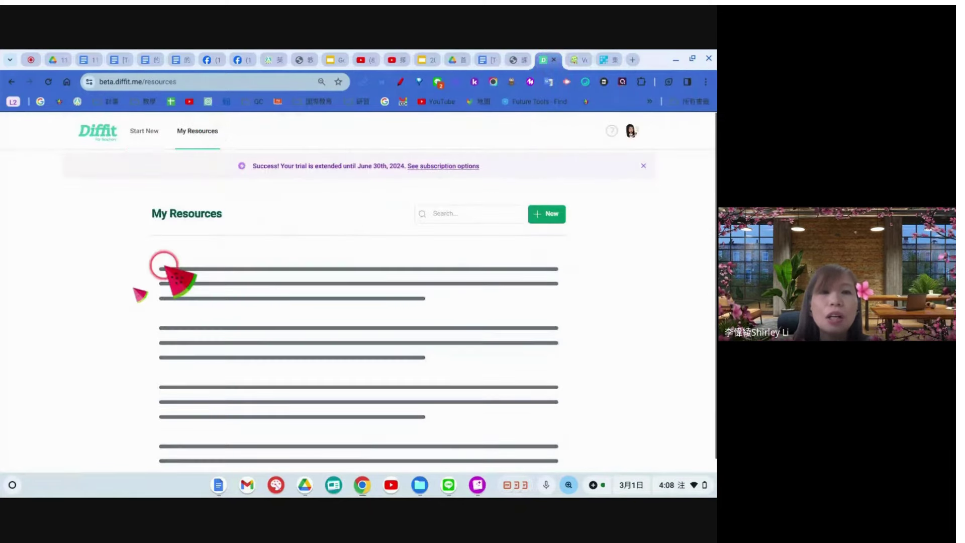
pyautogui.scroll(-4, 103, 308)
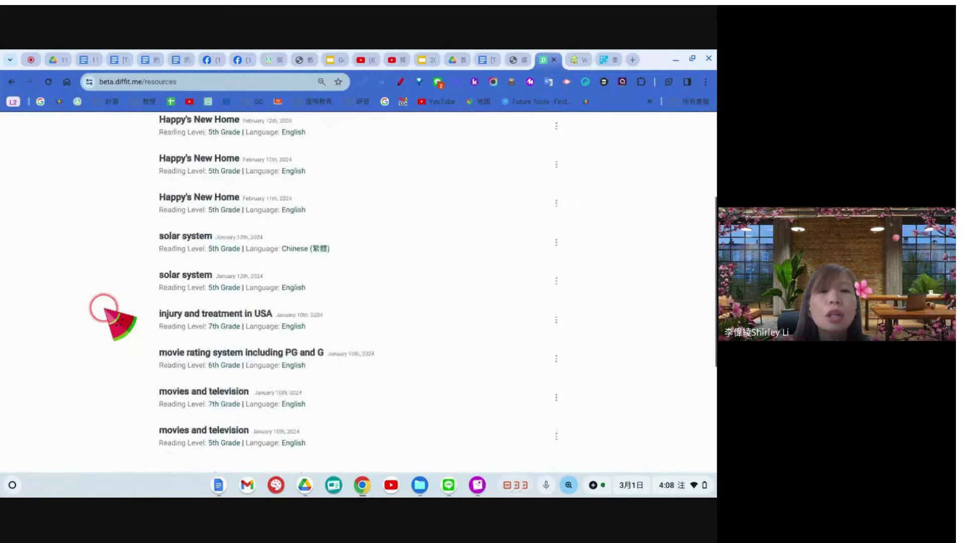
pyautogui.scroll(-3, 104, 307)
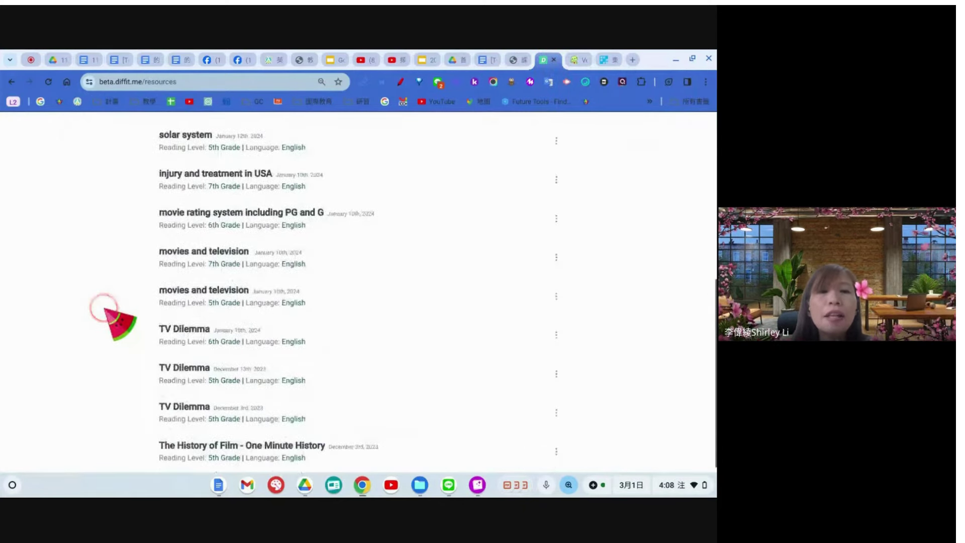
pyautogui.click(250, 219)
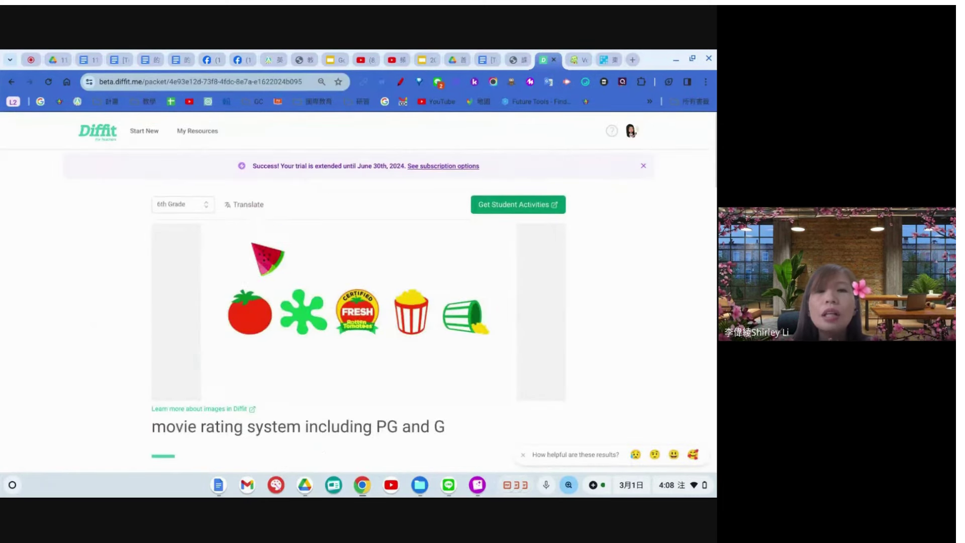
# Enlarge the page around the Adapted Reading Passage, open the passage for editing and save it without changes
pyautogui.scroll(-5, 83, 304)
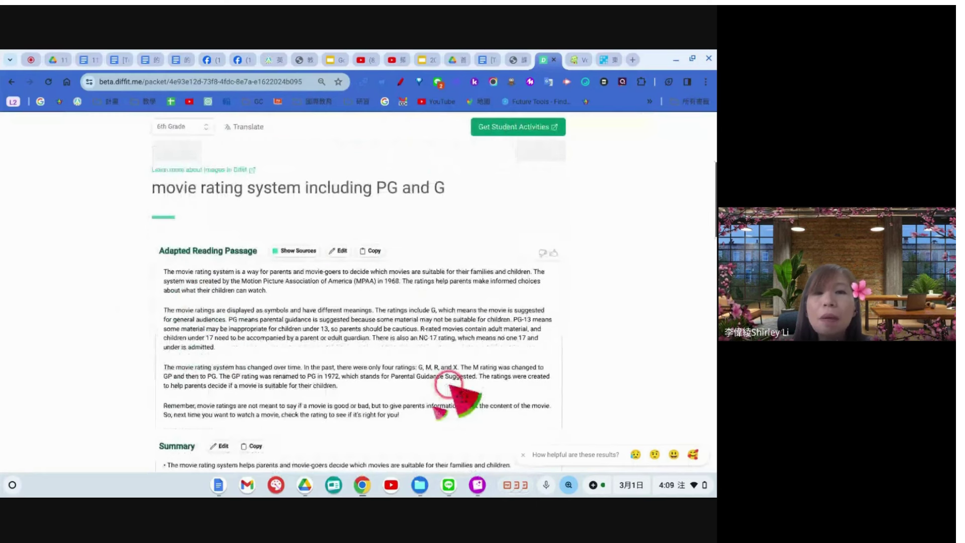
pyautogui.hotkey('ctrl', '+')
pyautogui.hotkey('ctrl', '+')
pyautogui.hotkey('ctrl', '+')
pyautogui.hotkey('ctrl', '+')
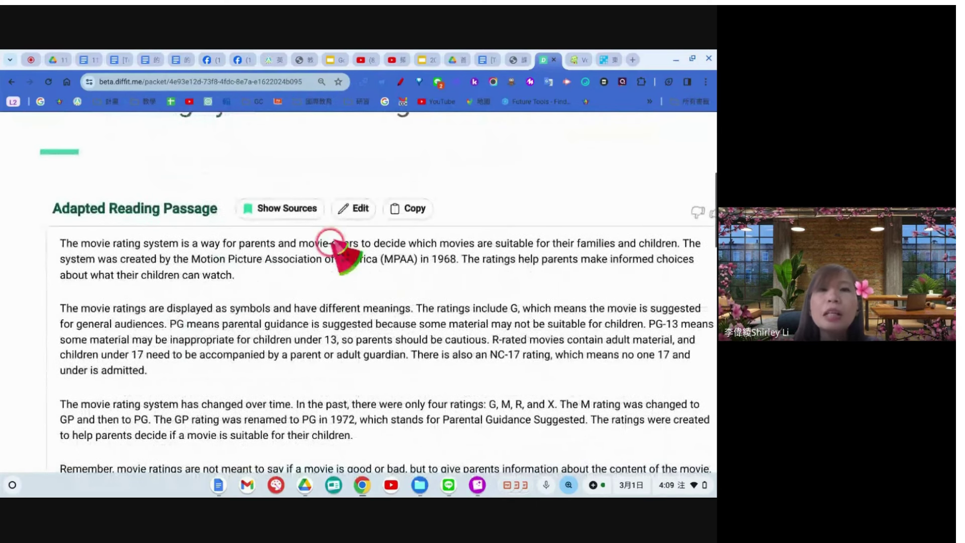
pyautogui.click(354, 210)
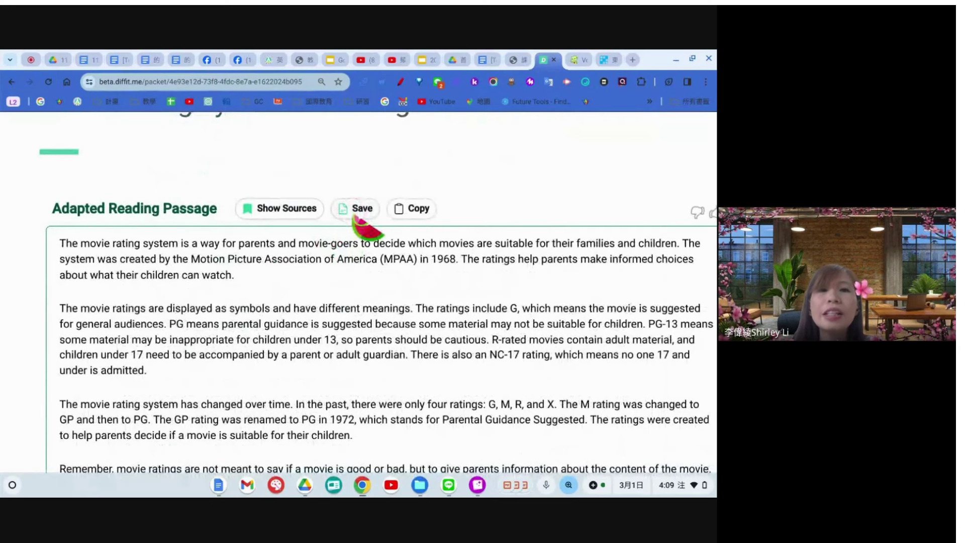
pyautogui.click(354, 216)
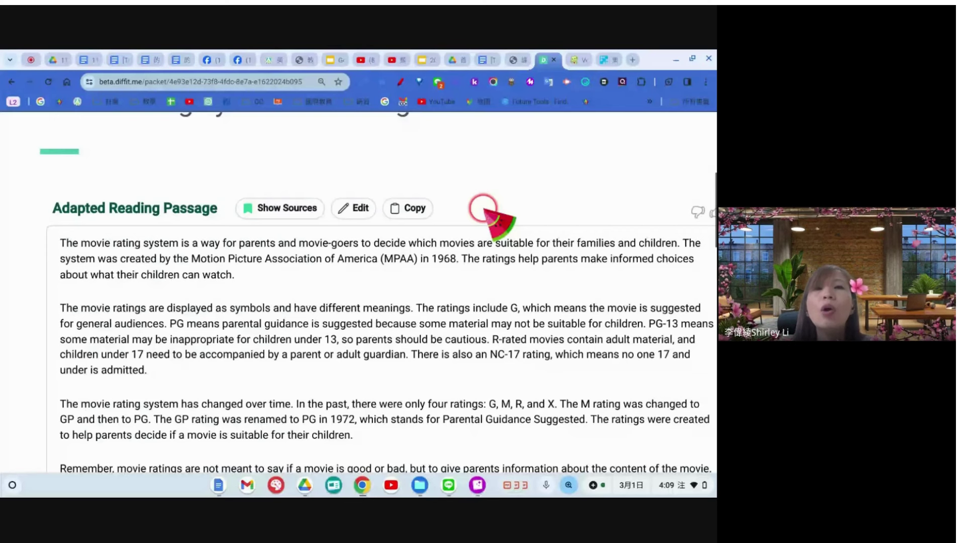
# Add the word "genre" to the Key Vocabulary Words and check its generated entry
pyautogui.scroll(-1, 486, 210)
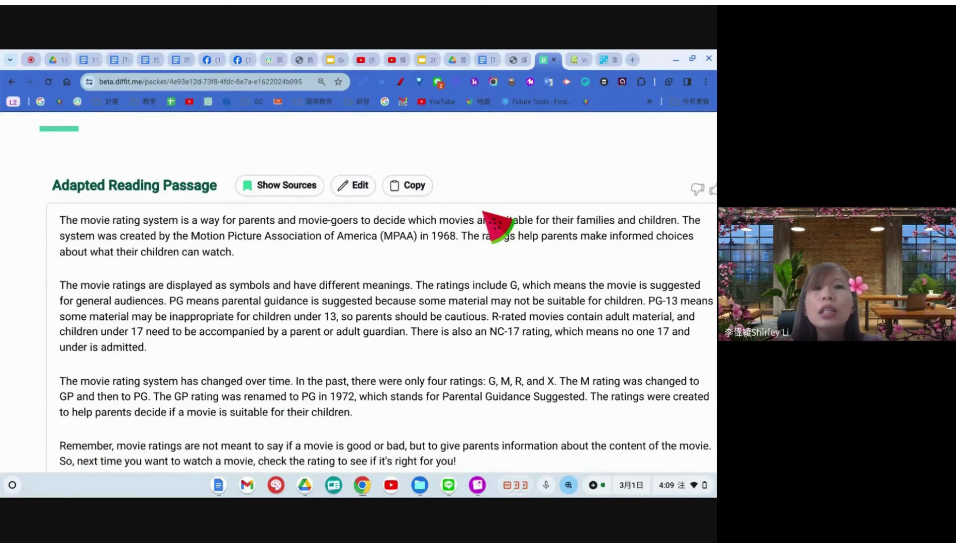
pyautogui.scroll(-2, 498, 225)
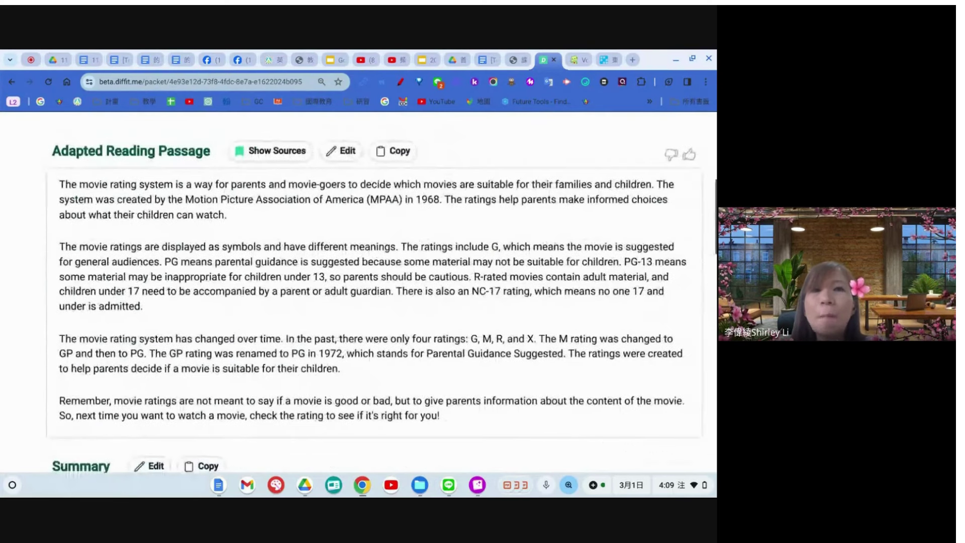
pyautogui.hotkey('ctrl', '-')
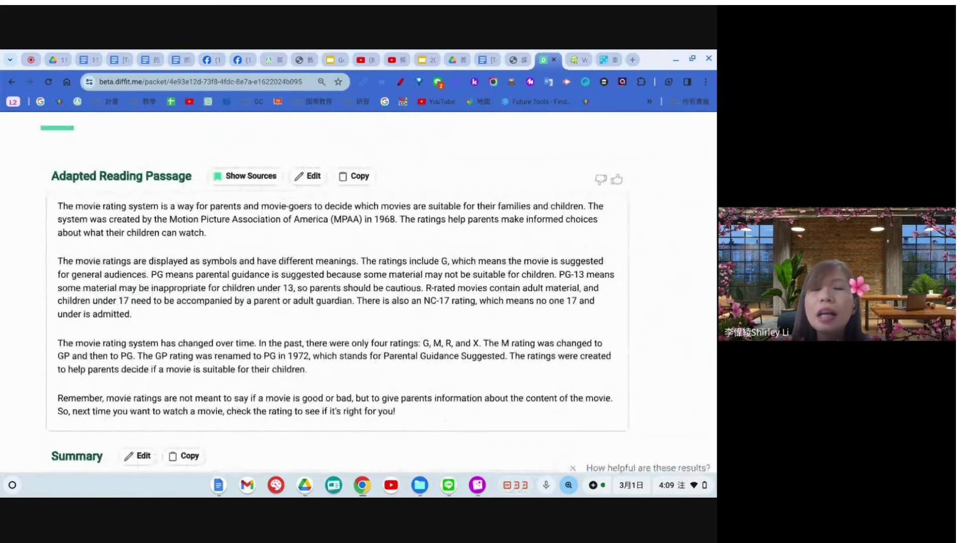
pyautogui.scroll(-3, 496, 222)
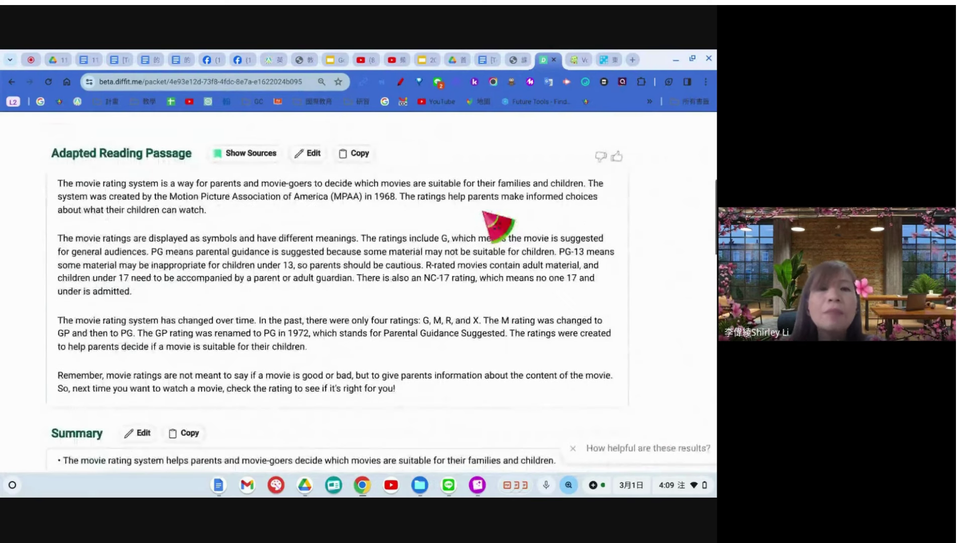
pyautogui.scroll(-2, 451, 235)
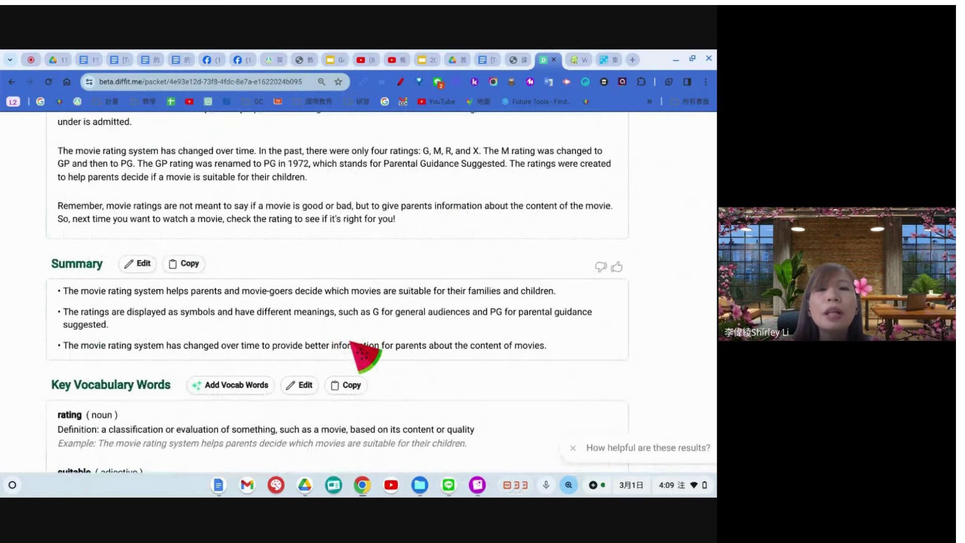
pyautogui.scroll(-2, 363, 352)
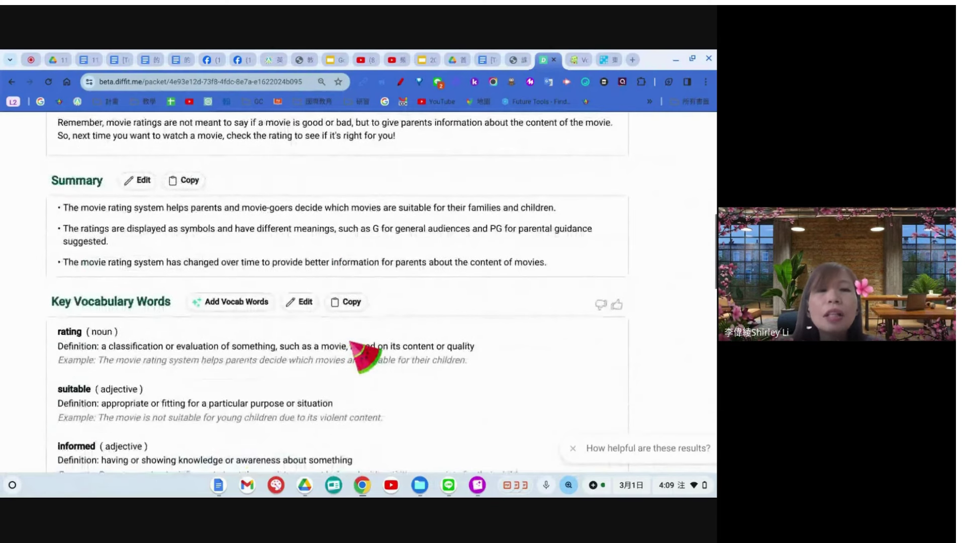
pyautogui.scroll(-3, 363, 352)
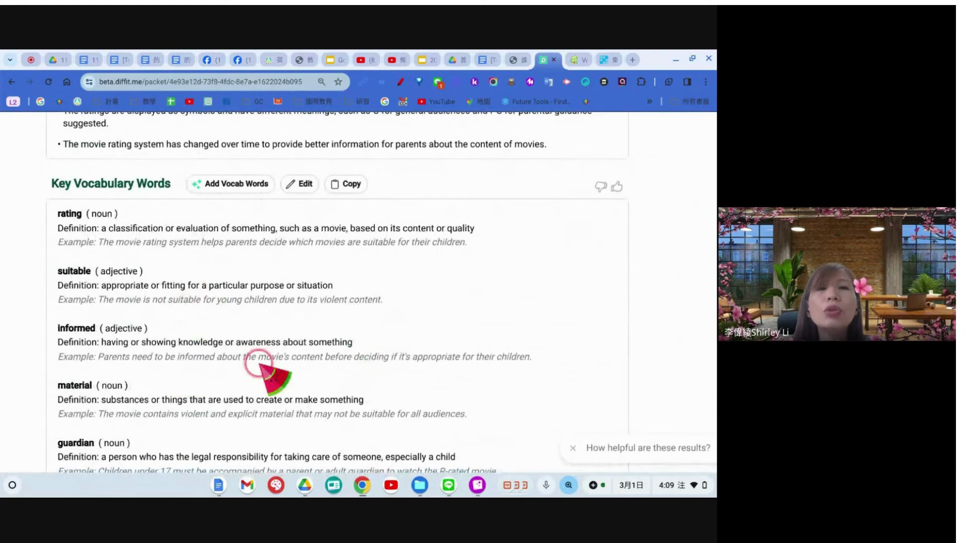
pyautogui.click(302, 183)
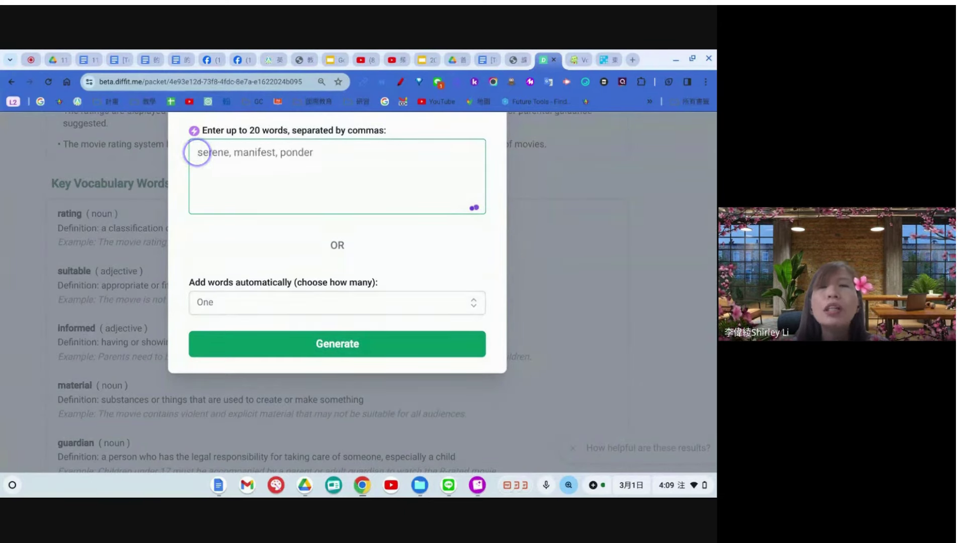
pyautogui.write('gen')
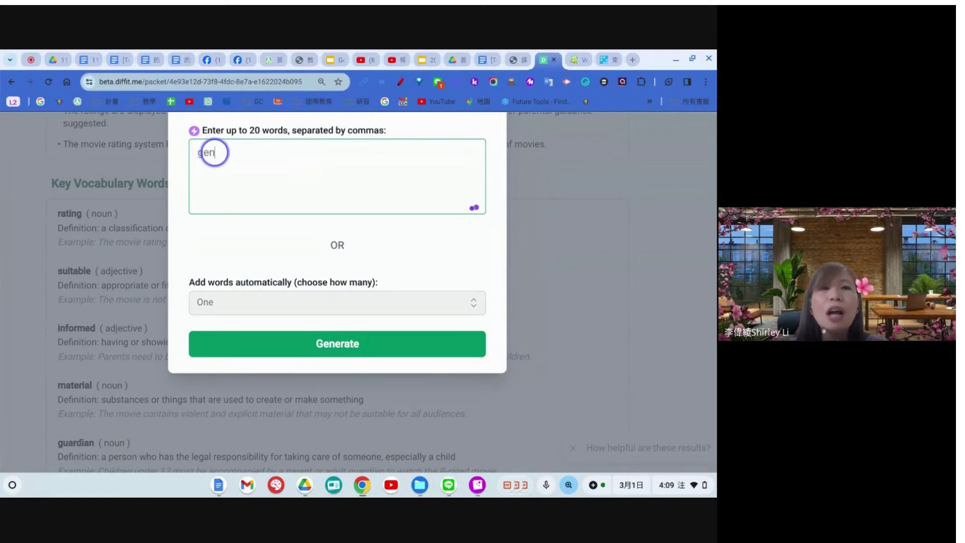
pyautogui.write('re')
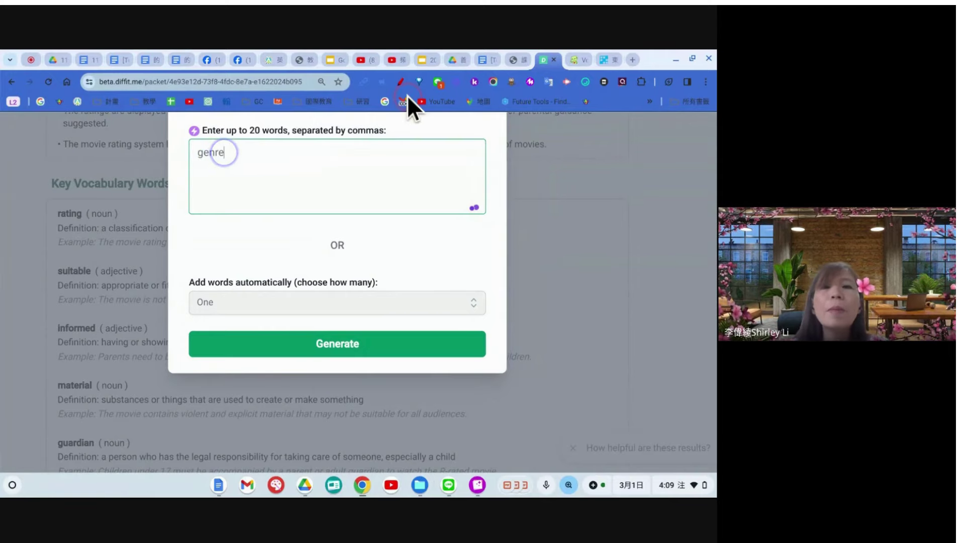
pyautogui.click(276, 346)
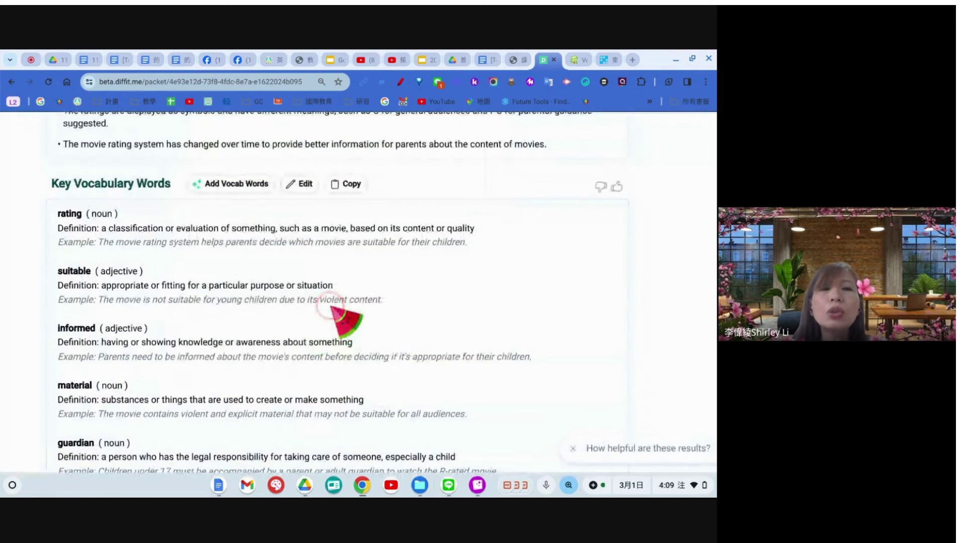
pyautogui.scroll(-2, 331, 306)
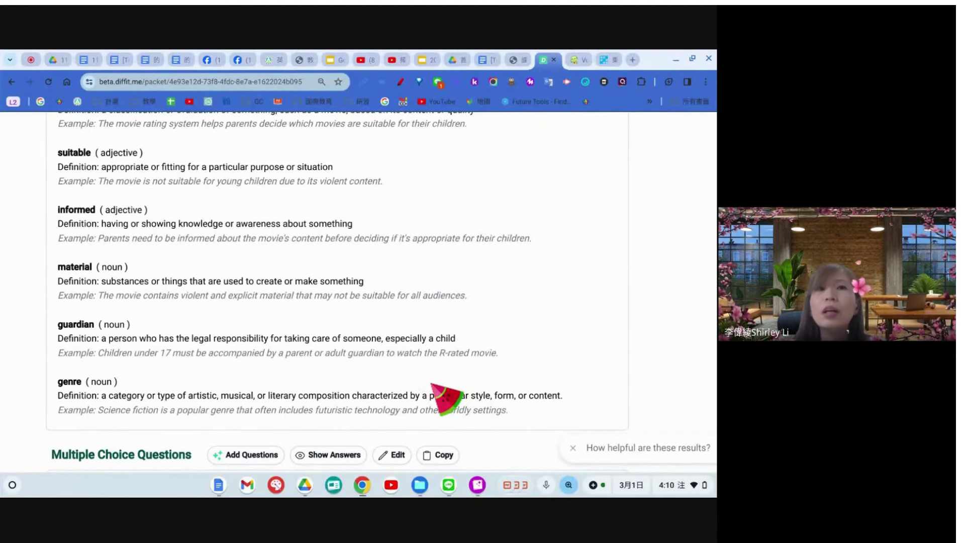
pyautogui.scroll(3, 434, 386)
pyautogui.scroll(-3, 434, 386)
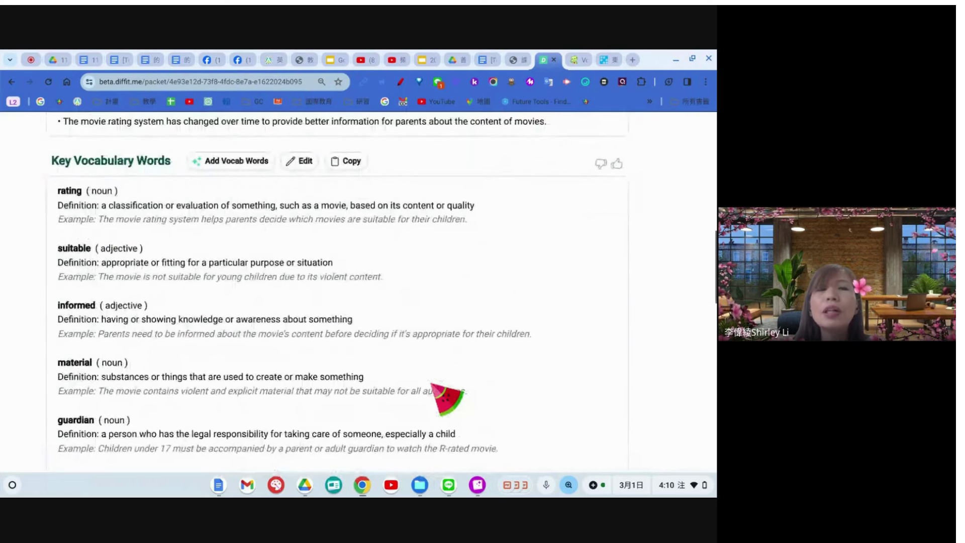
# Generate one additional Extended Thinking question for the Multiple Choice Questions
pyautogui.scroll(-2, 433, 386)
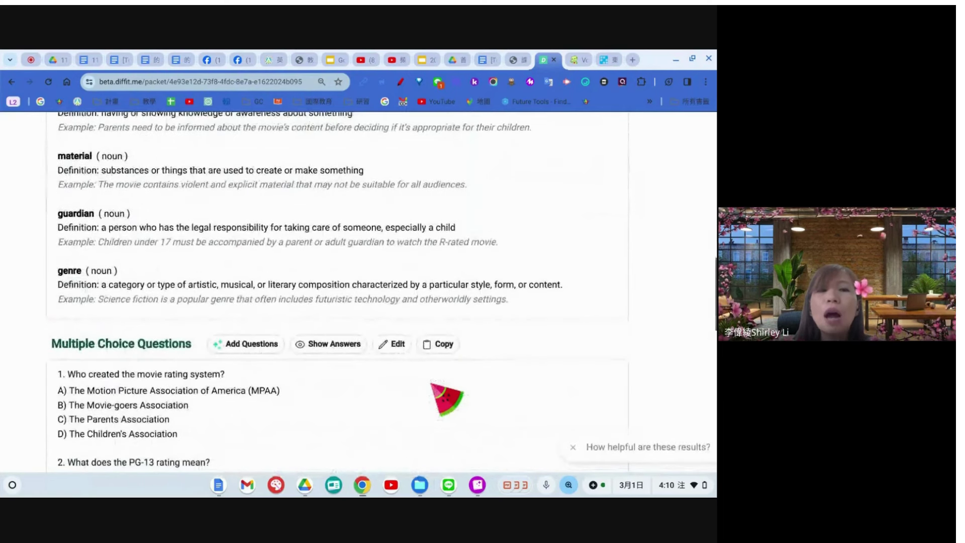
pyautogui.scroll(-3, 429, 385)
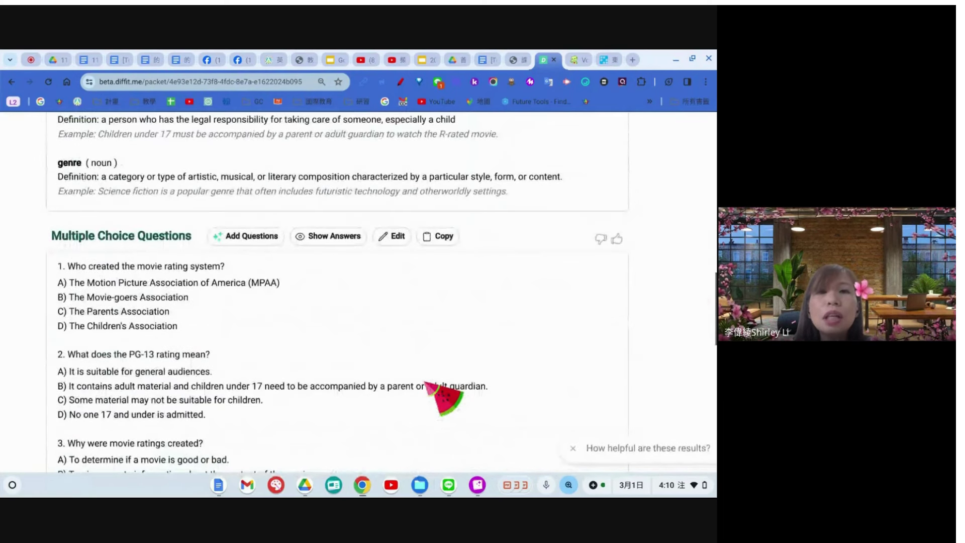
pyautogui.scroll(-1, 269, 291)
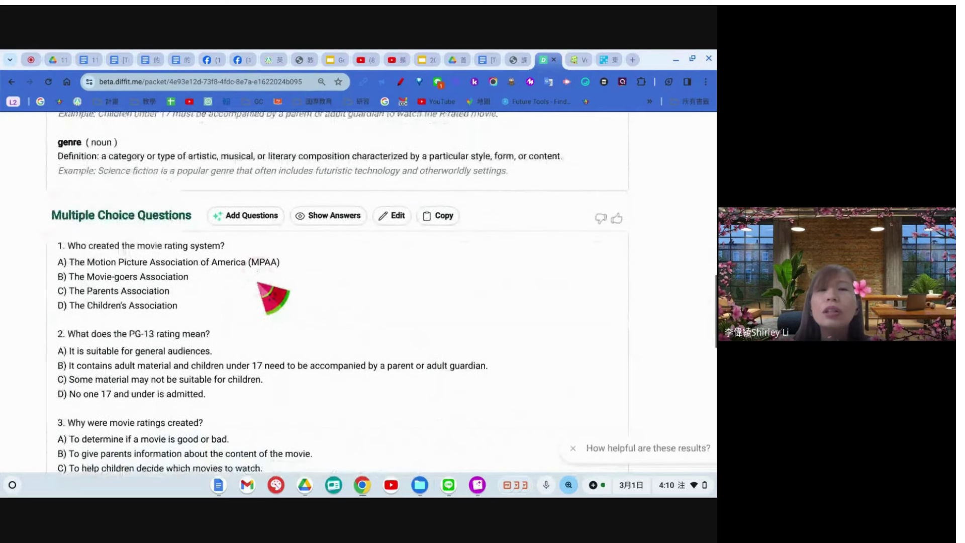
pyautogui.scroll(-1, 273, 298)
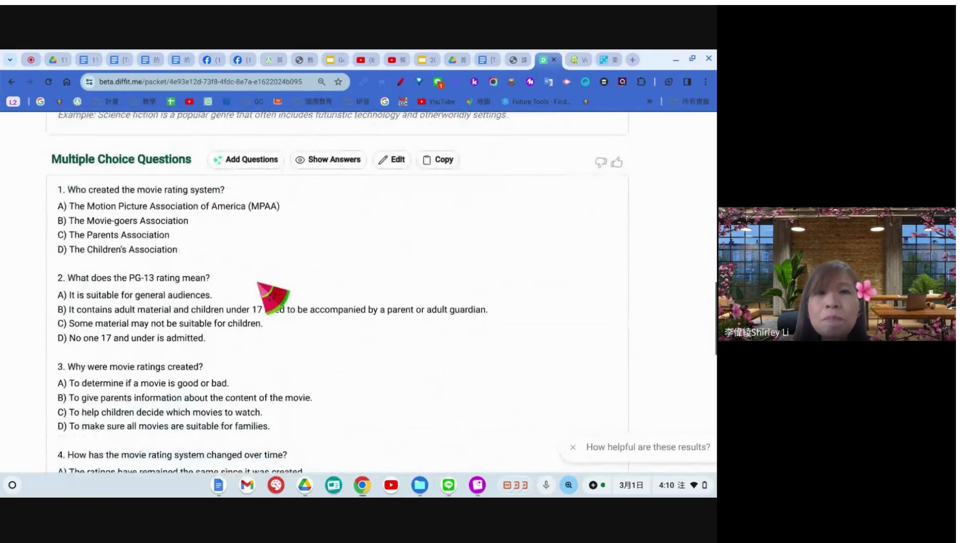
pyautogui.scroll(1, 258, 284)
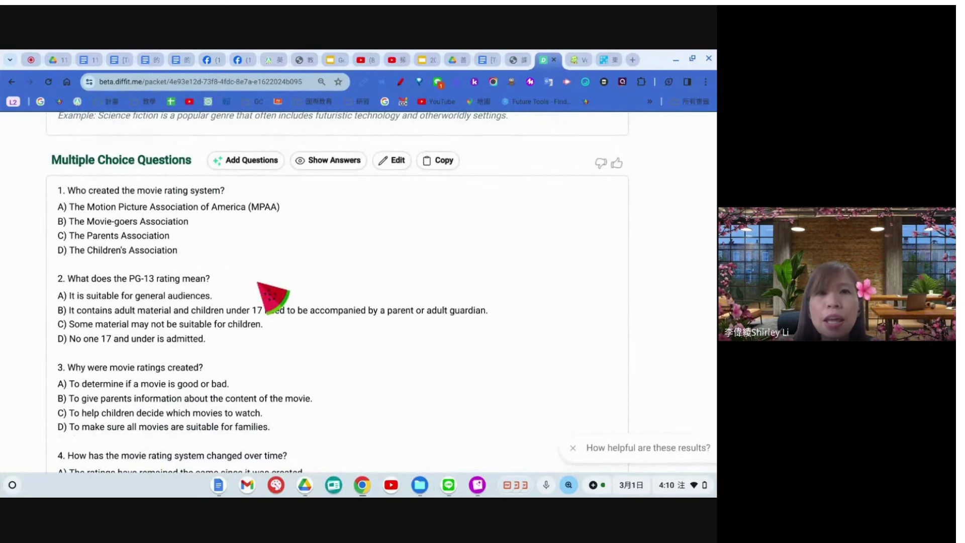
pyautogui.click(232, 159)
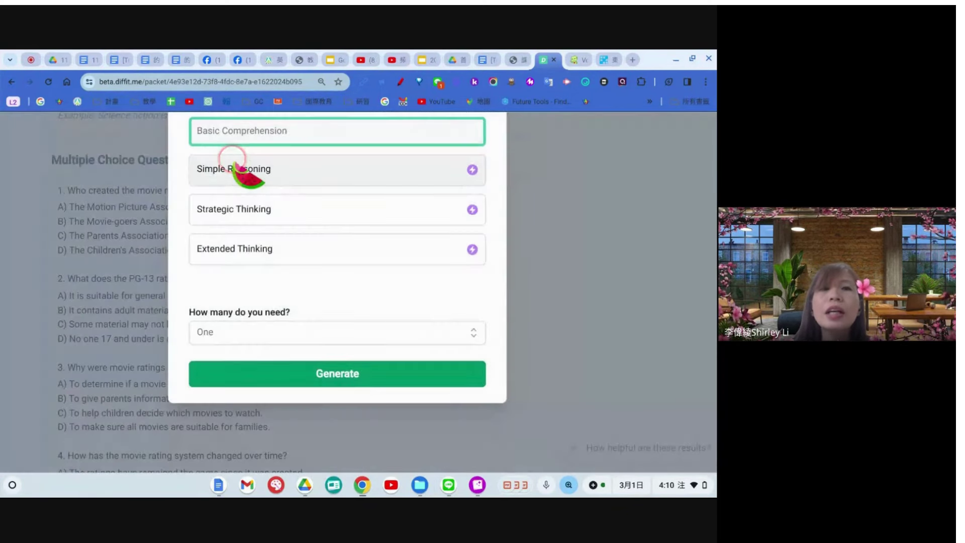
pyautogui.scroll(1, 323, 236)
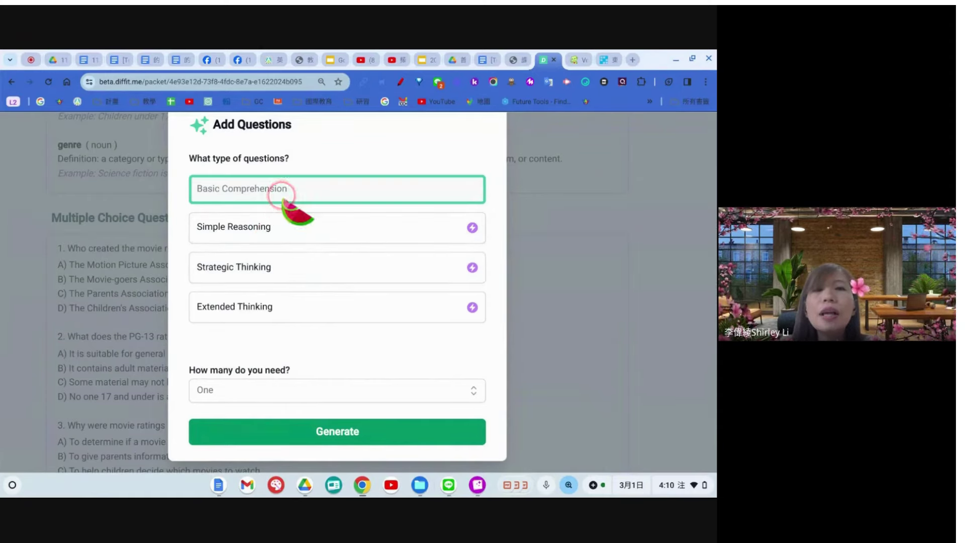
pyautogui.click(266, 316)
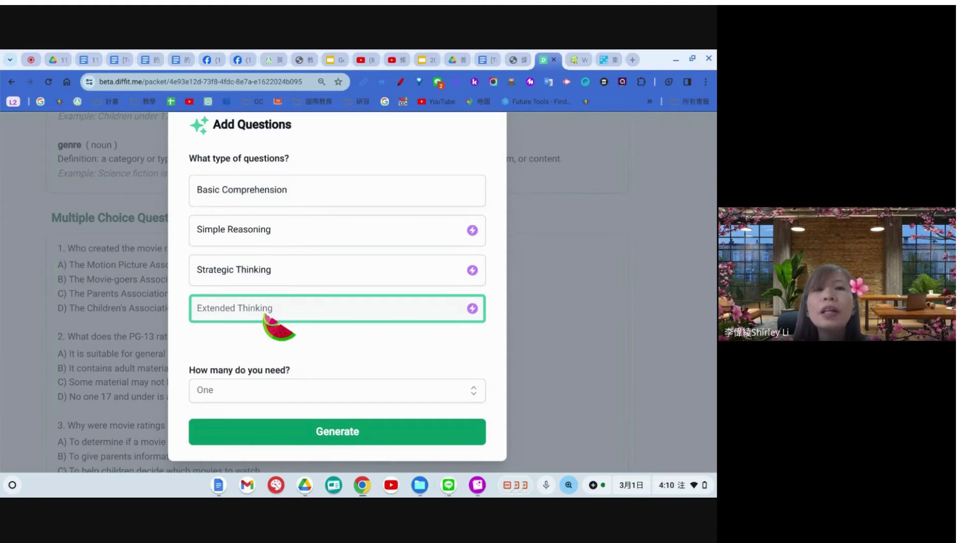
pyautogui.click(270, 431)
pyautogui.scroll(-5, 389, 358)
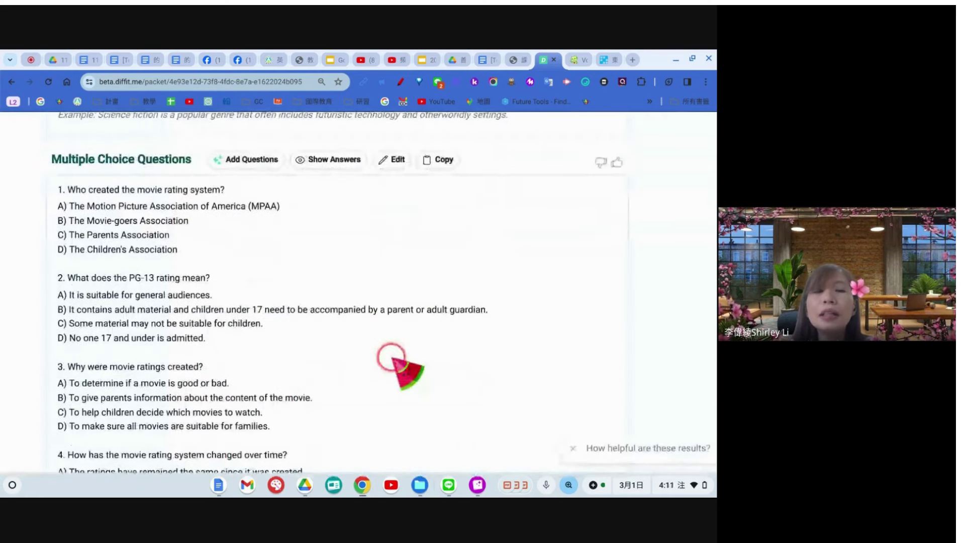
# Review the Multiple Choice Questions of the movie rating resource through the last question, including their answer options
pyautogui.scroll(-2, 396, 358)
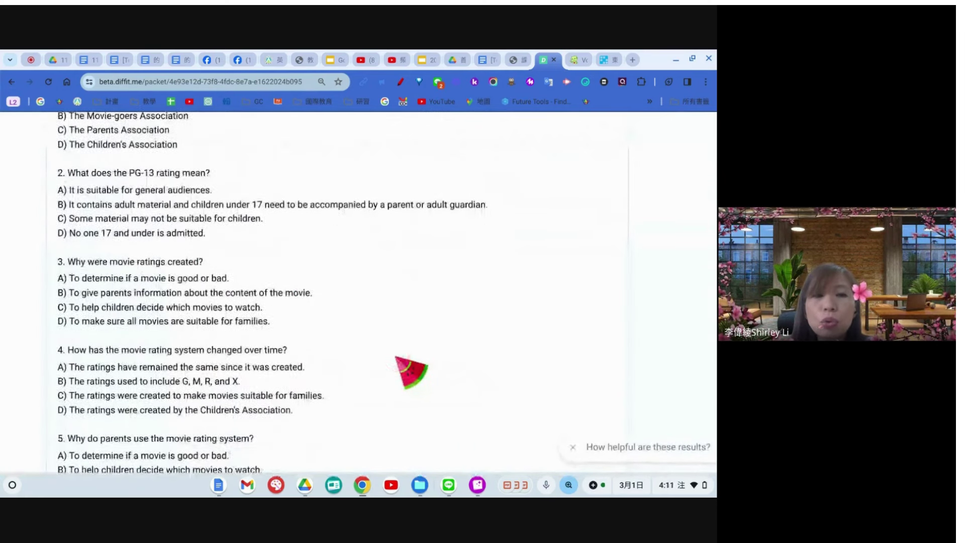
pyautogui.scroll(-5, 396, 358)
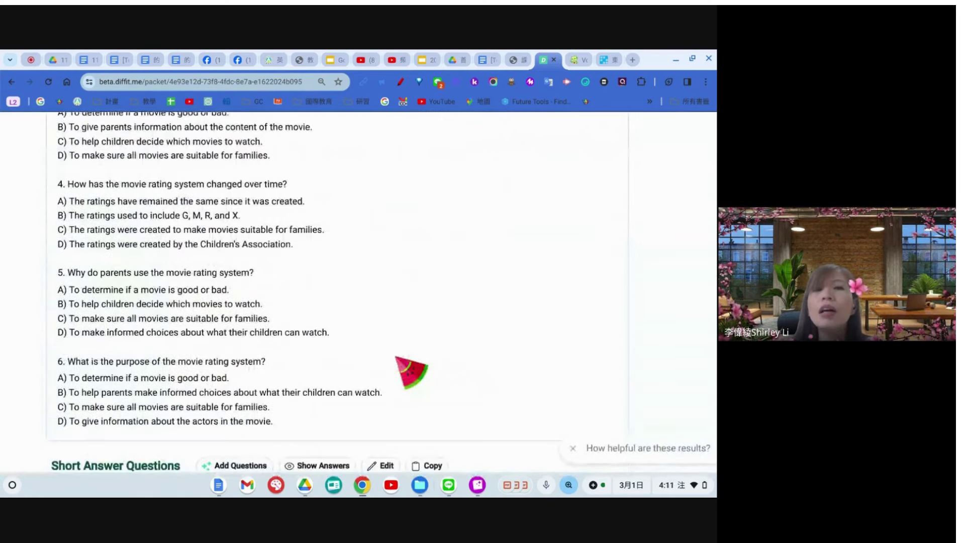
pyautogui.scroll(1, 396, 358)
pyautogui.scroll(-1, 397, 358)
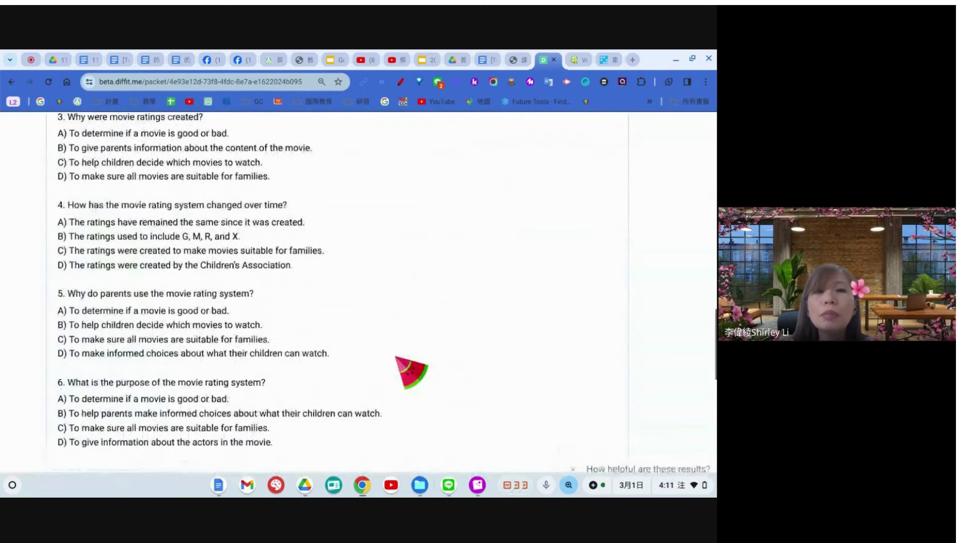
pyautogui.scroll(-1, 396, 358)
# Open the student activities export library for the resource and browse the available activity templates
pyautogui.scroll(10, 396, 358)
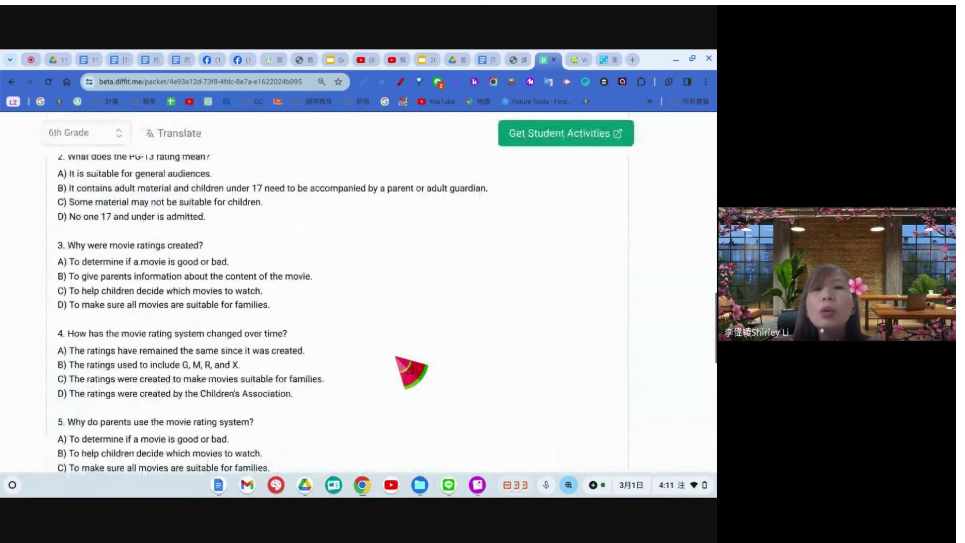
pyautogui.scroll(8, 396, 358)
pyautogui.scroll(10, 400, 358)
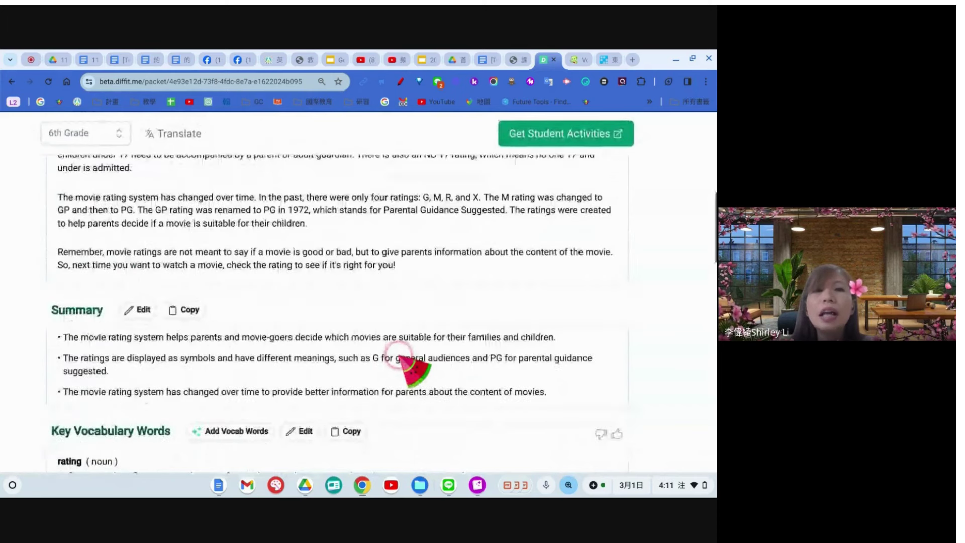
pyautogui.scroll(20, 400, 358)
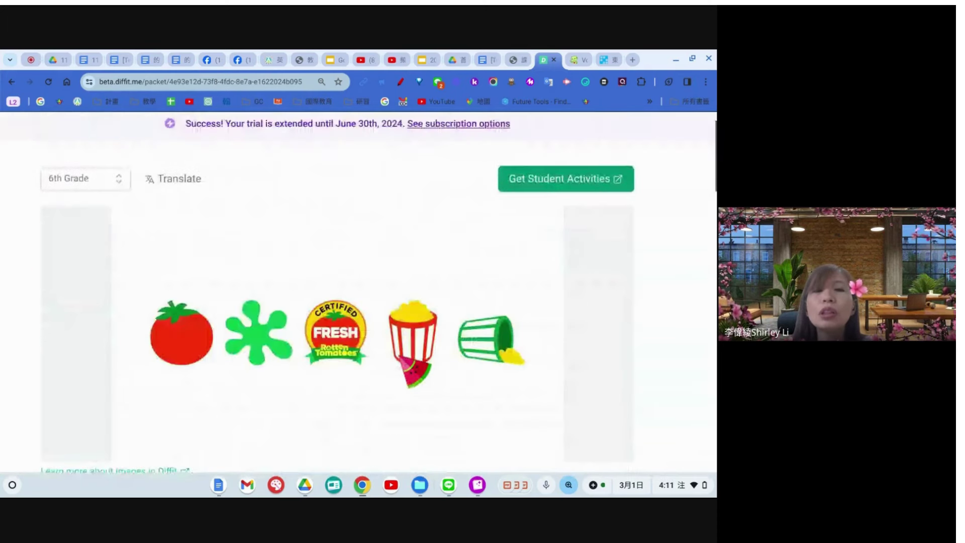
pyautogui.scroll(-2, 518, 356)
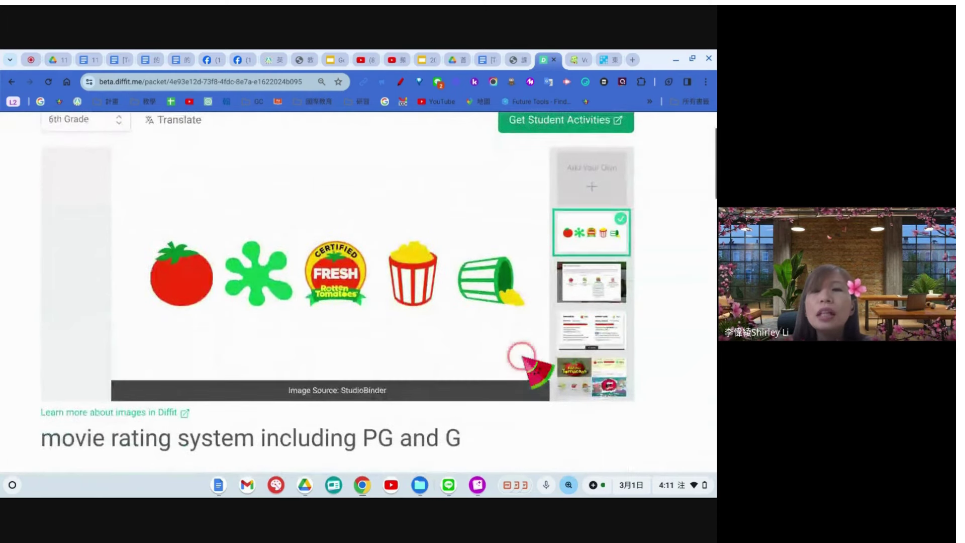
pyautogui.scroll(2, 521, 356)
pyautogui.scroll(2, 571, 214)
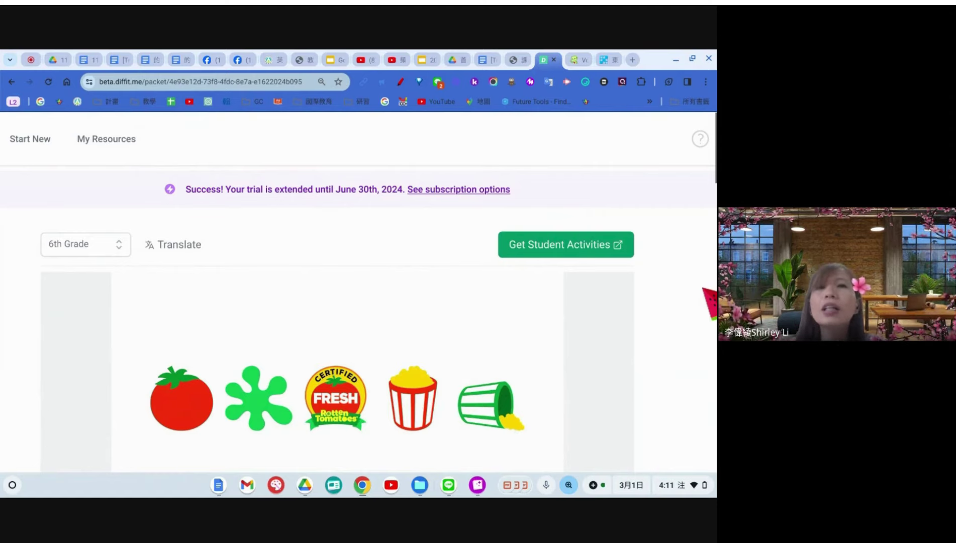
pyautogui.click(581, 243)
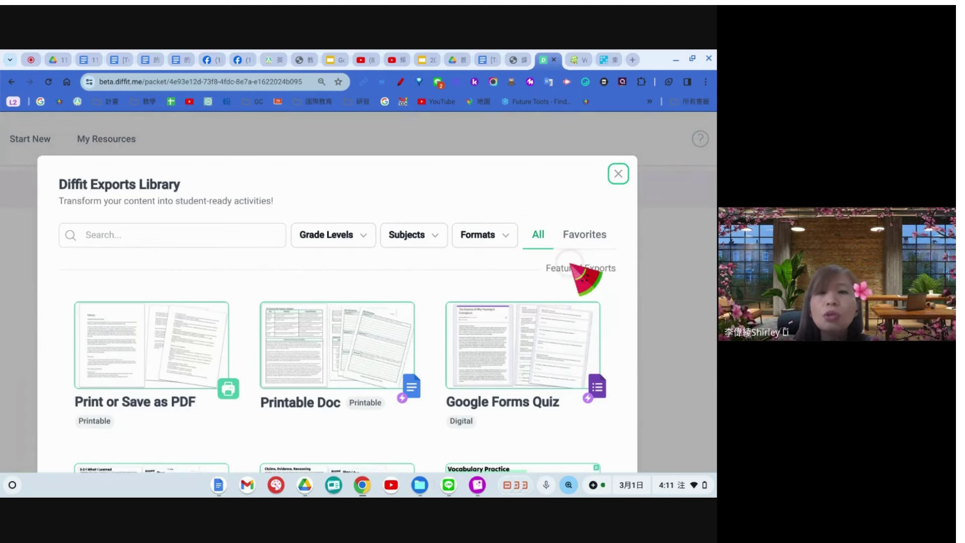
pyautogui.scroll(-2, 550, 332)
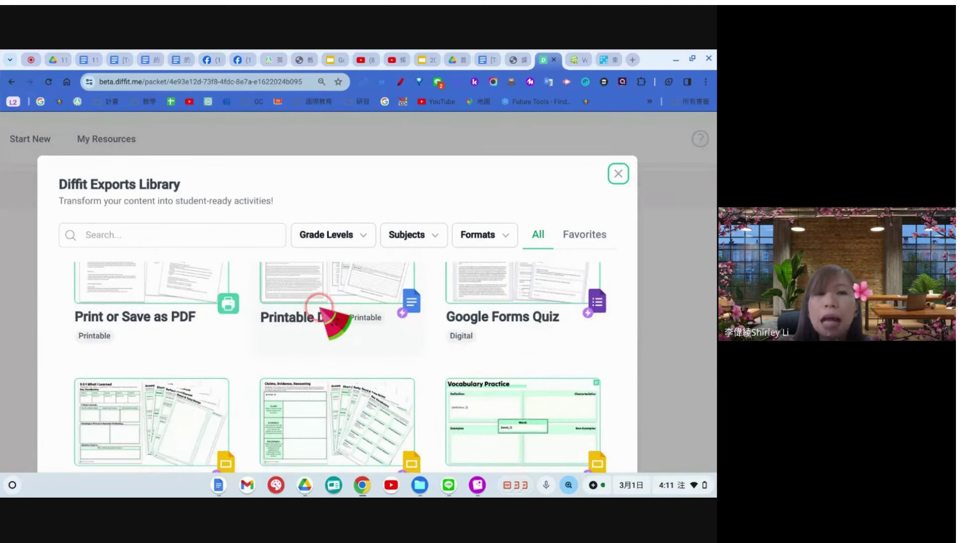
pyautogui.scroll(-2, 326, 316)
pyautogui.scroll(-5, 336, 352)
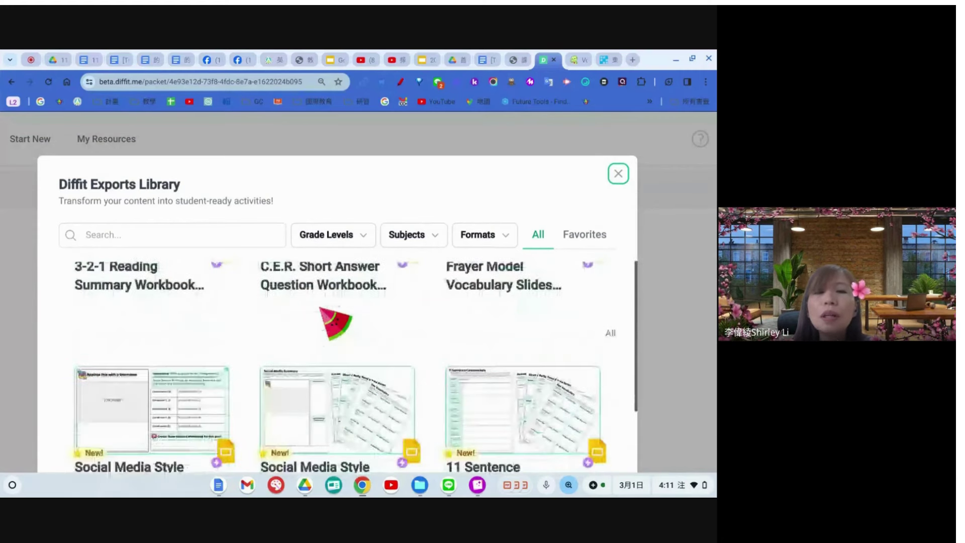
pyautogui.scroll(-2, 333, 321)
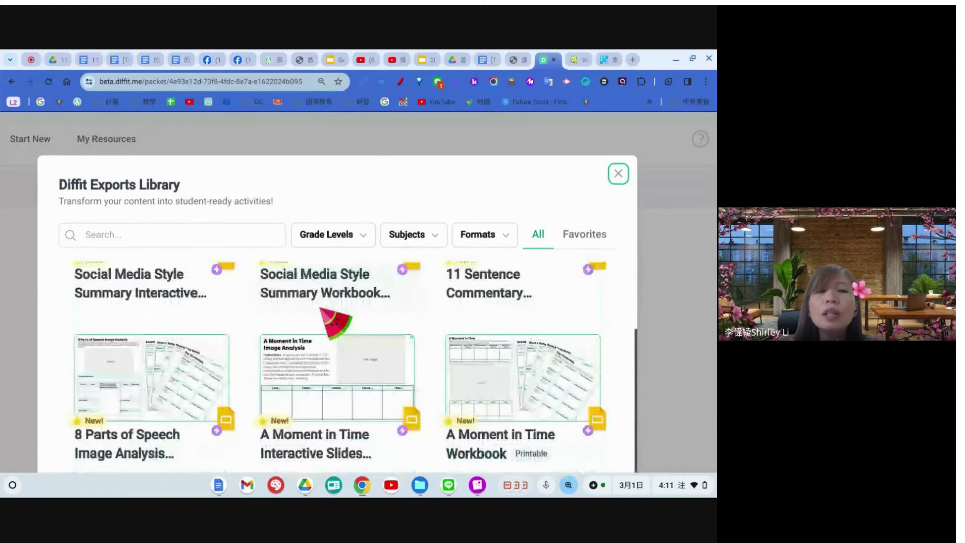